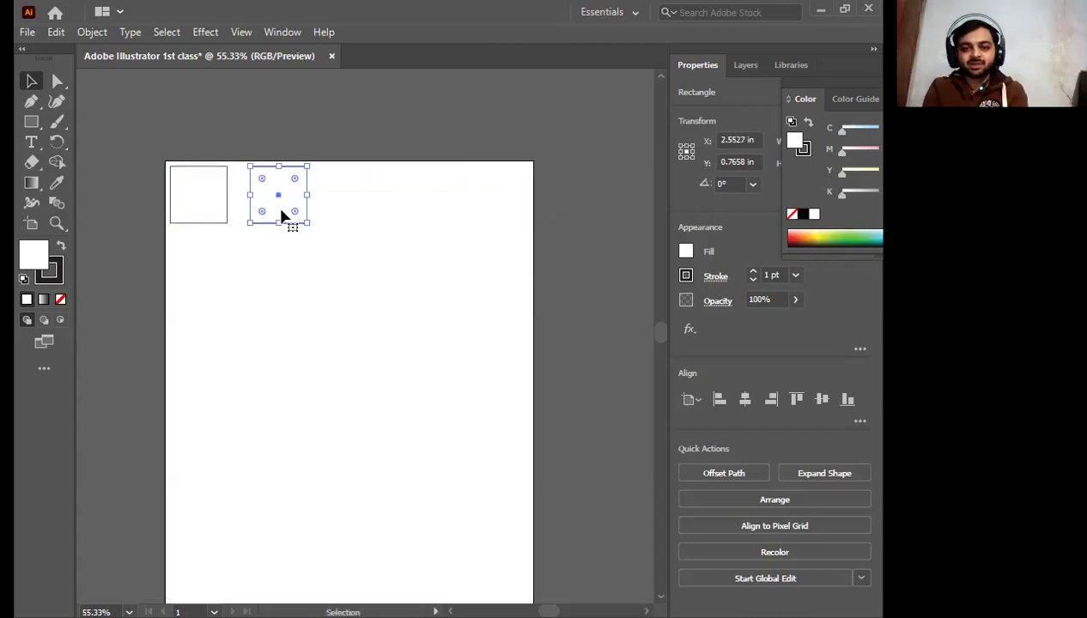
# Delete the second rectangle and shrink the first to about a 0.64 in square in the top-left corner.
pyautogui.moveTo(276, 208)
pyautogui.mouseDown()
pyautogui.moveTo(260, 209)
pyautogui.moveTo(283, 236)
pyautogui.mouseUp()
pyautogui.click(319, 167)
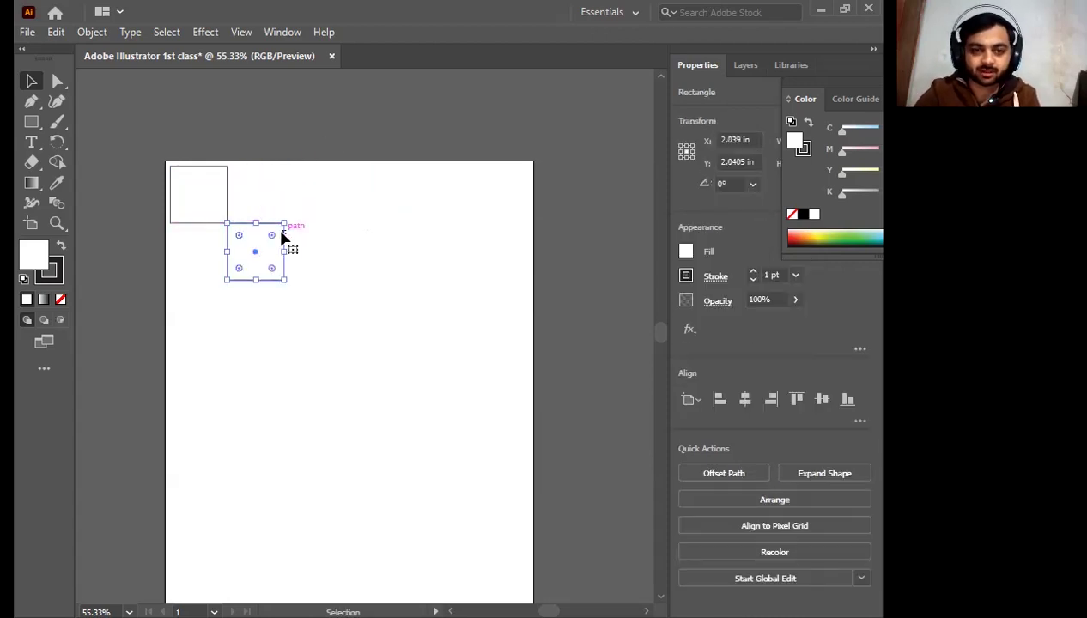
pyautogui.press('Delete')
pyautogui.click(223, 219)
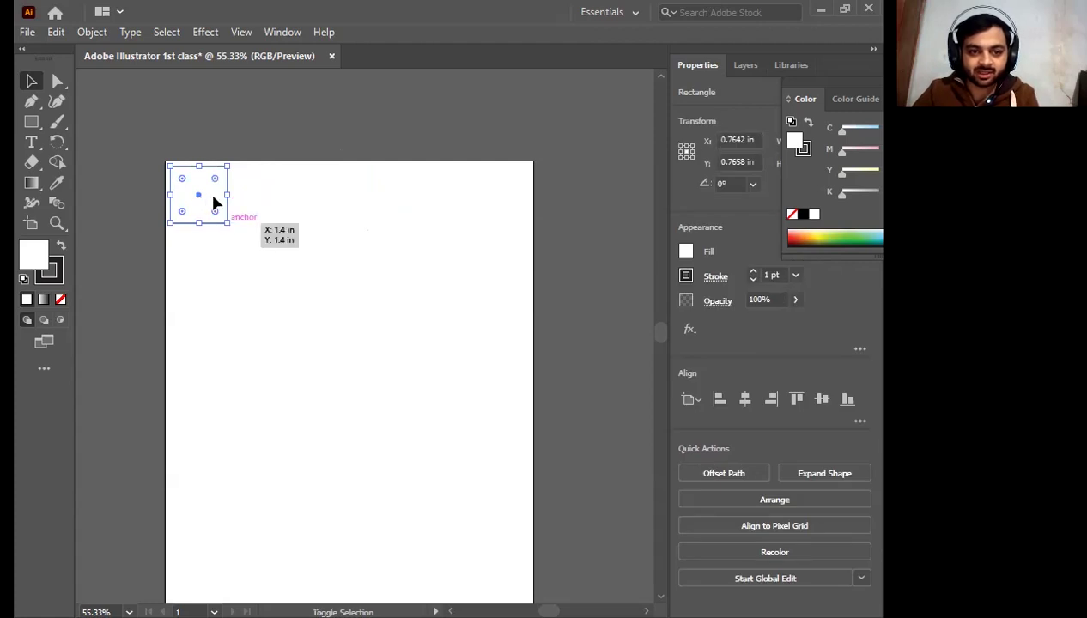
pyautogui.moveTo(226, 222); pyautogui.dragTo(205, 193)
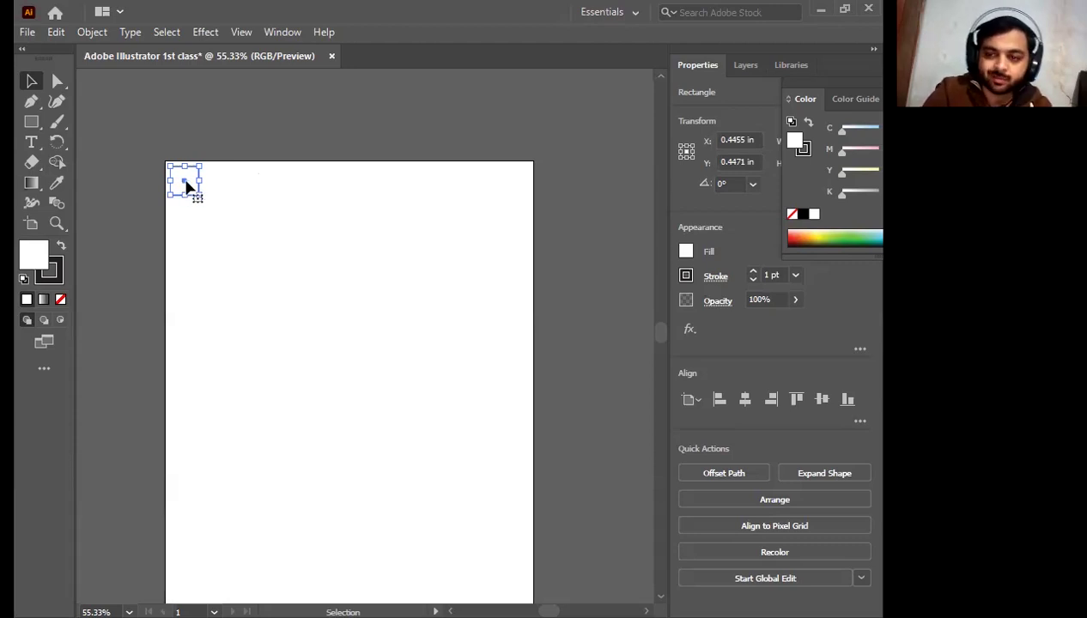
# Draw a large trial hexagon on the artboard with the Polygon Tool.
pyautogui.click(221, 79)
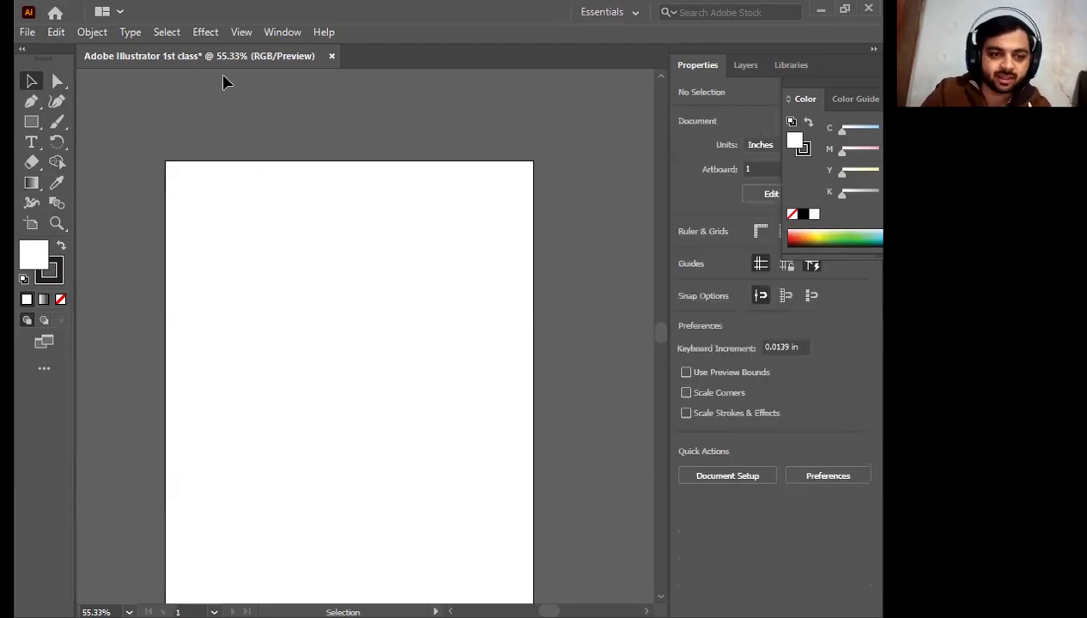
pyautogui.rightClick(25, 129)
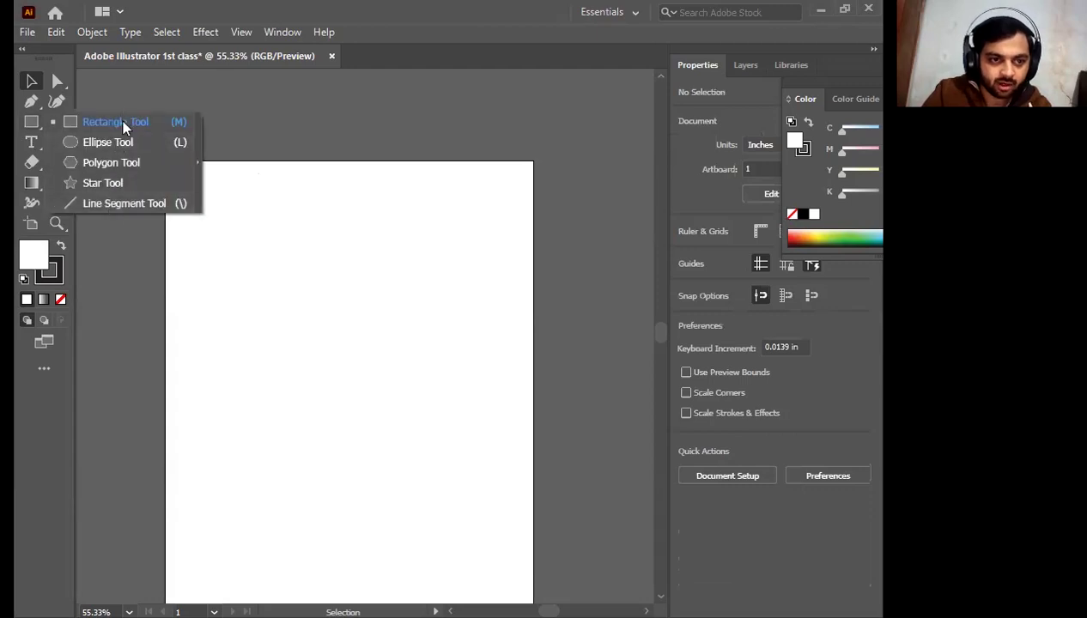
pyautogui.click(126, 163)
pyautogui.moveTo(350, 295); pyautogui.dragTo(415, 392)
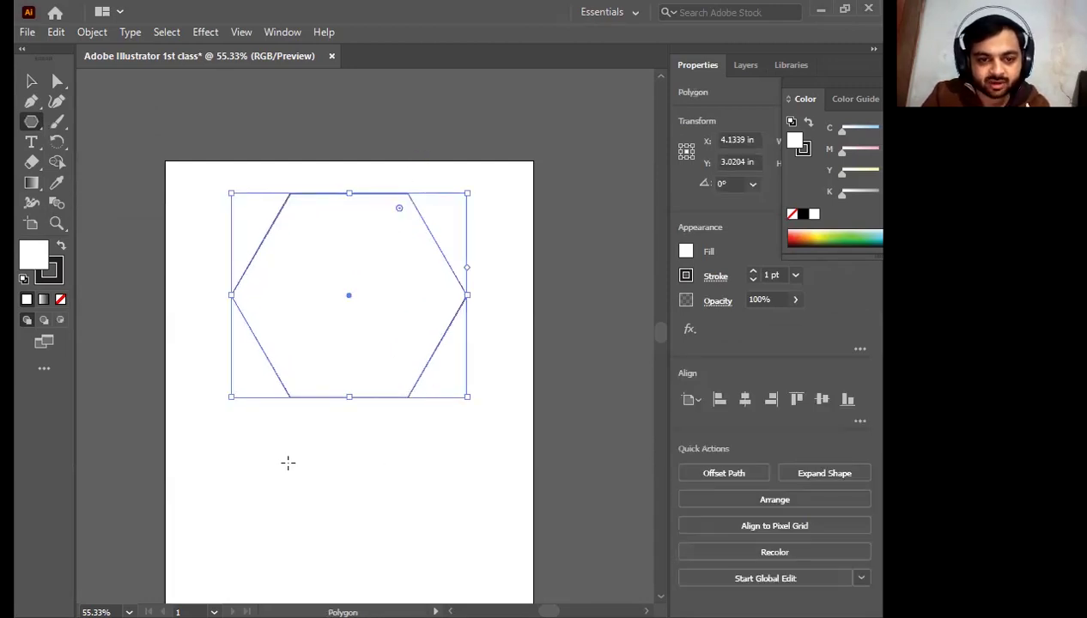
# Undo the accidental rotation and remove the trial hexagon, leaving the artboard empty.
pyautogui.click(30, 126)
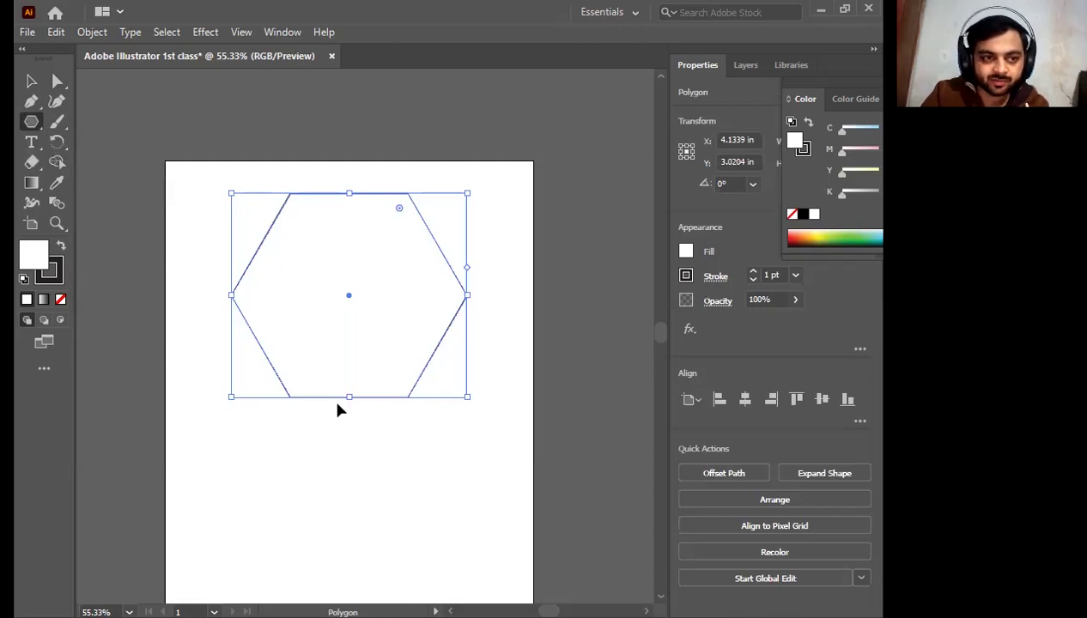
pyautogui.click(30, 81)
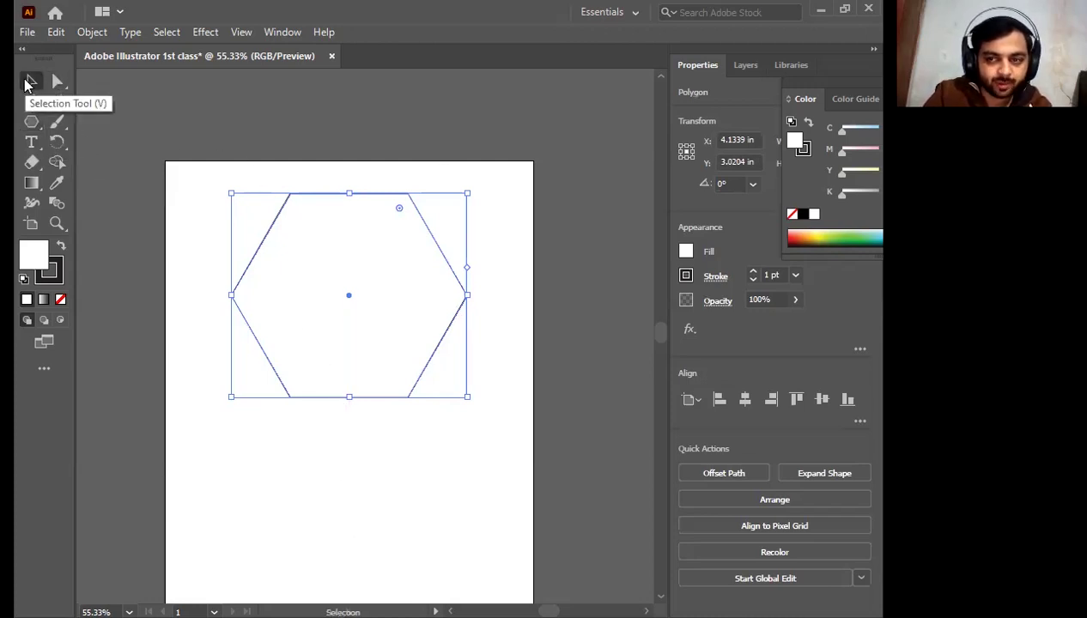
pyautogui.moveTo(468, 194); pyautogui.dragTo(440, 211)
pyautogui.hotkey('ctrl', 'z')
pyautogui.press('a')
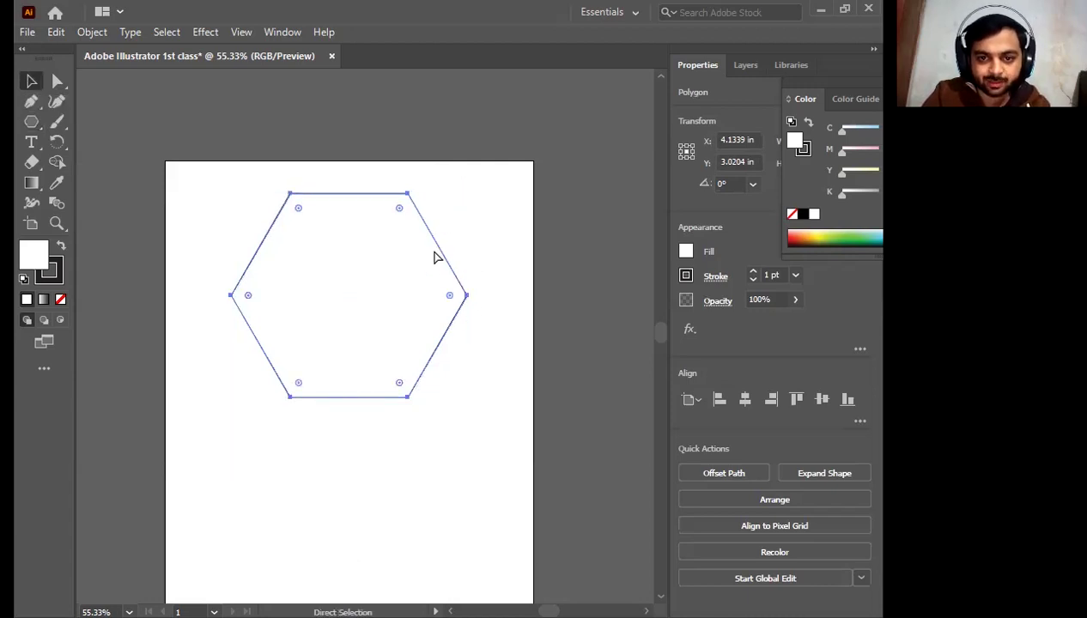
pyautogui.hotkey('ctrl', 'z')
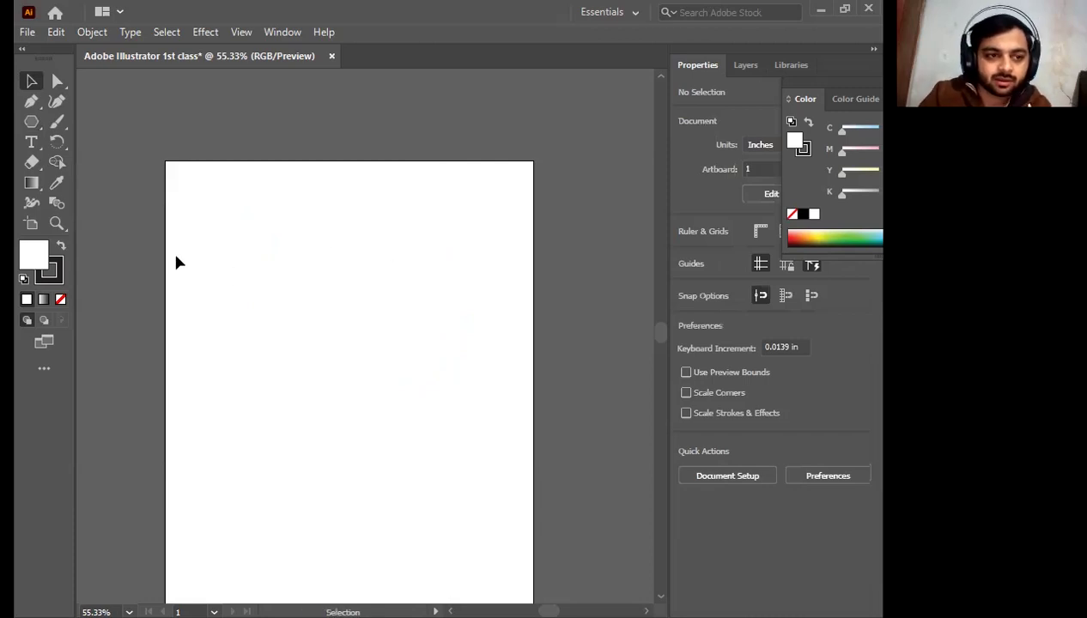
# Draw a hexagon, shrink it and move it to the artboard's top-left edge.
pyautogui.click(31, 121)
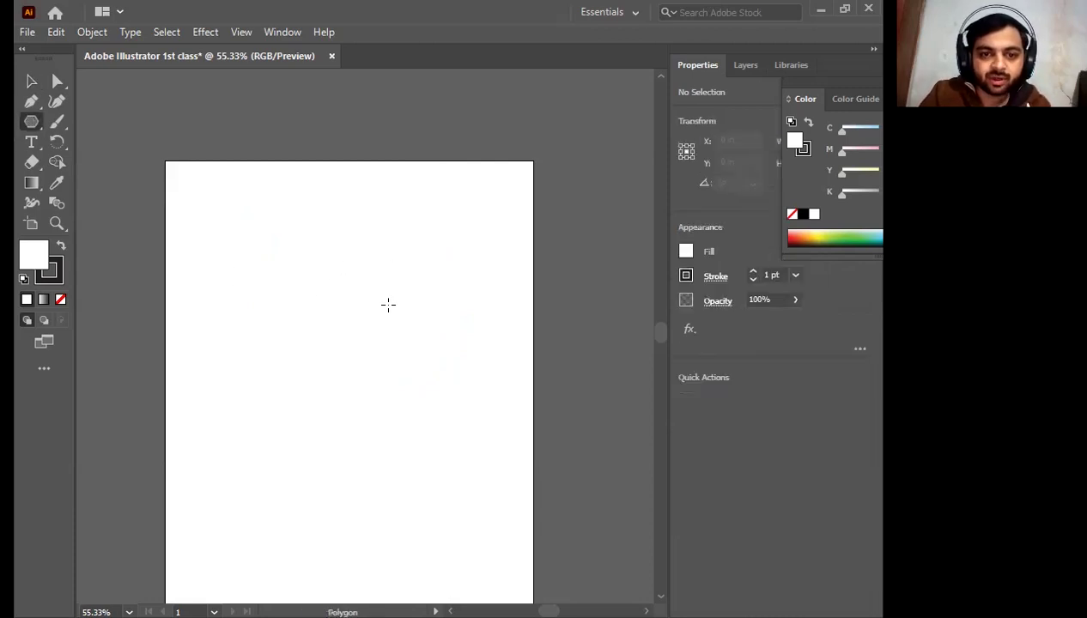
pyautogui.moveTo(315, 221); pyautogui.dragTo(382, 305)
pyautogui.press('v')
pyautogui.moveTo(356, 249); pyautogui.dragTo(316, 298)
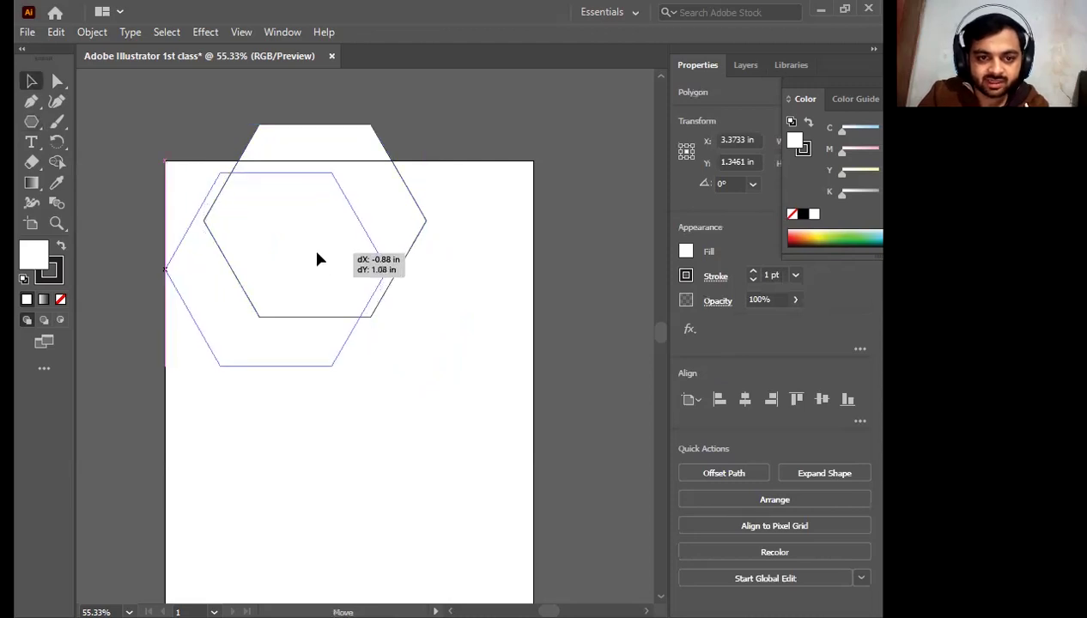
pyautogui.moveTo(387, 366); pyautogui.dragTo(314, 290)
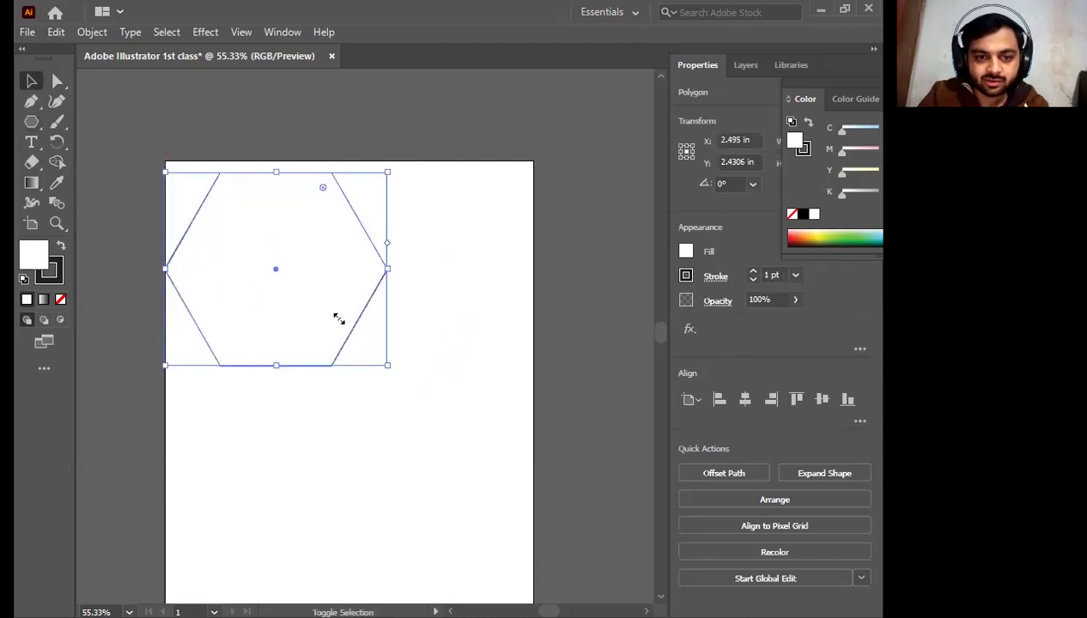
pyautogui.moveTo(226, 230); pyautogui.dragTo(226, 221)
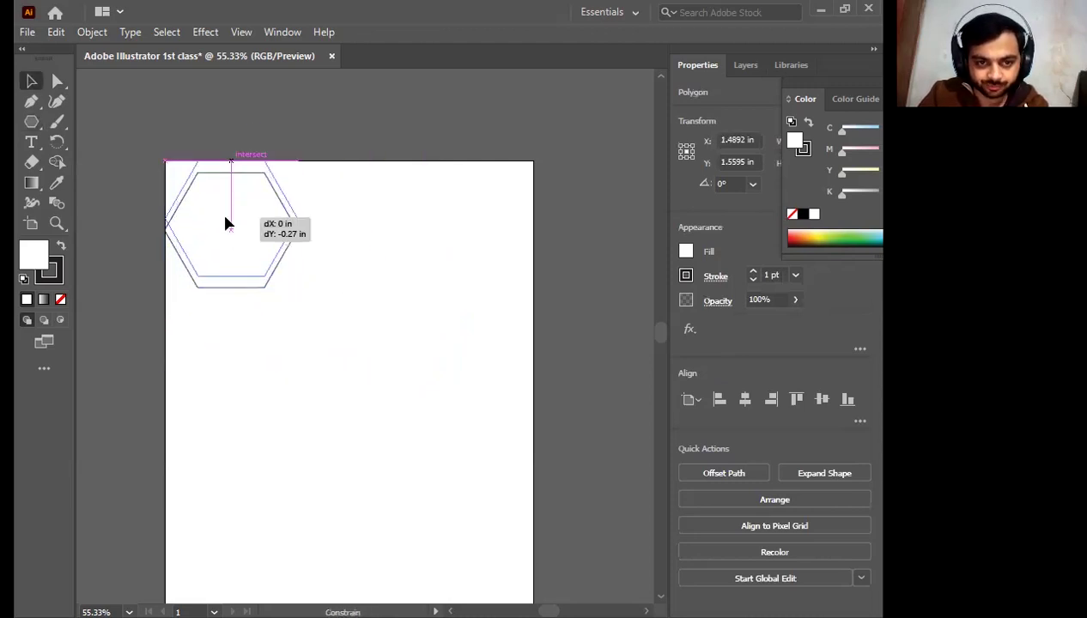
pyautogui.moveTo(298, 275); pyautogui.dragTo(245, 225)
pyautogui.click(285, 214)
# Alt-drag a copy of the hexagon to sit edge-to-edge on its right.
pyautogui.moveTo(171, 184); pyautogui.dragTo(252, 181)
pyautogui.press('alt')
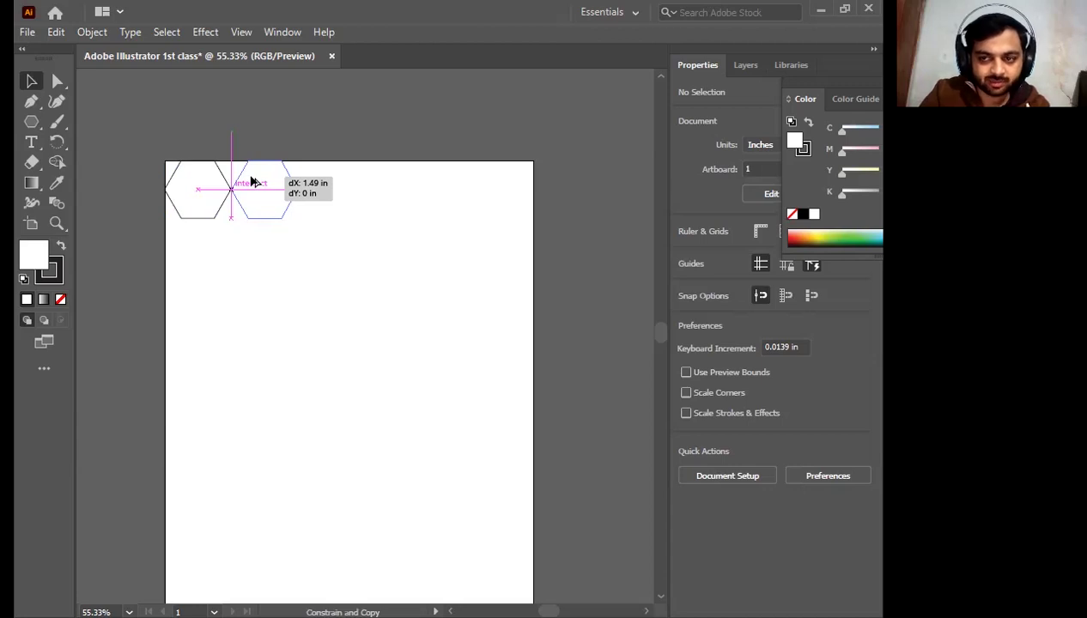
pyautogui.moveTo(252, 182); pyautogui.dragTo(252, 209)
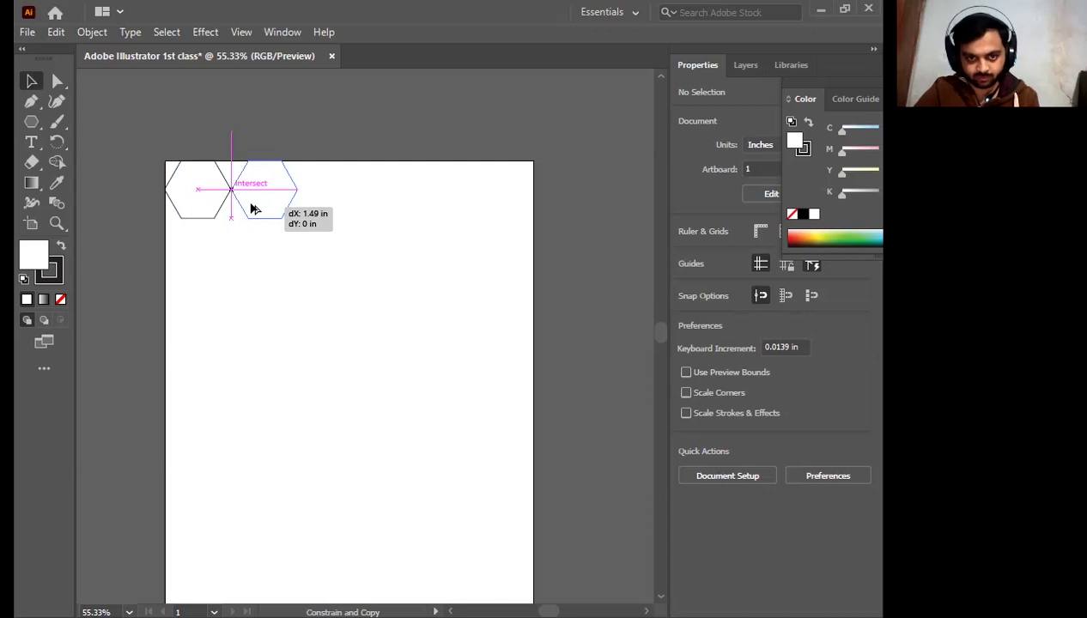
pyautogui.moveTo(254, 208); pyautogui.dragTo(254, 208)
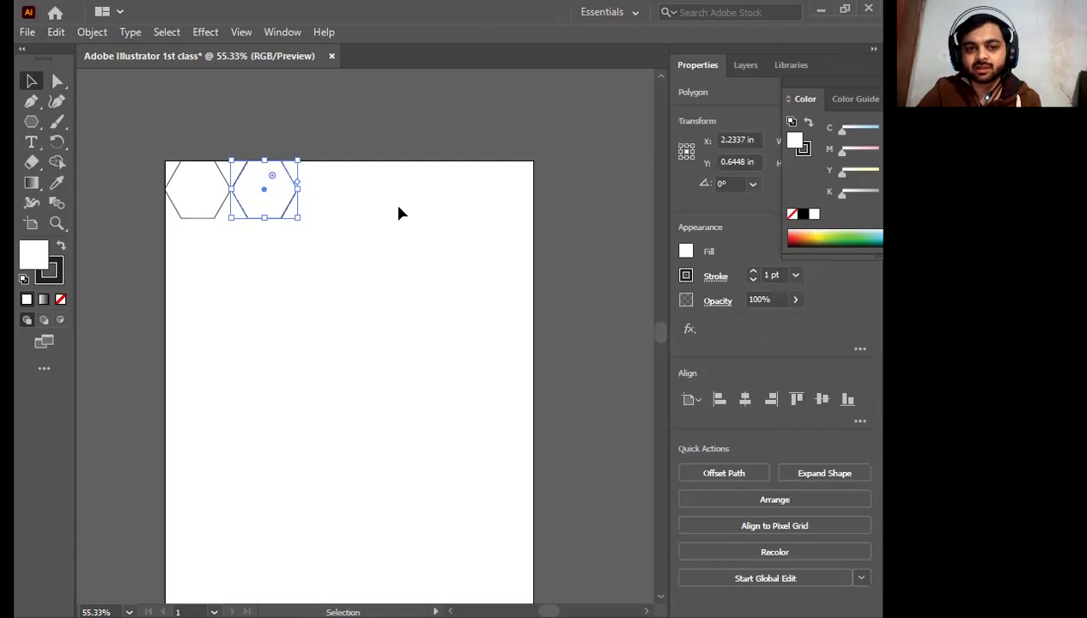
pyautogui.click(204, 115)
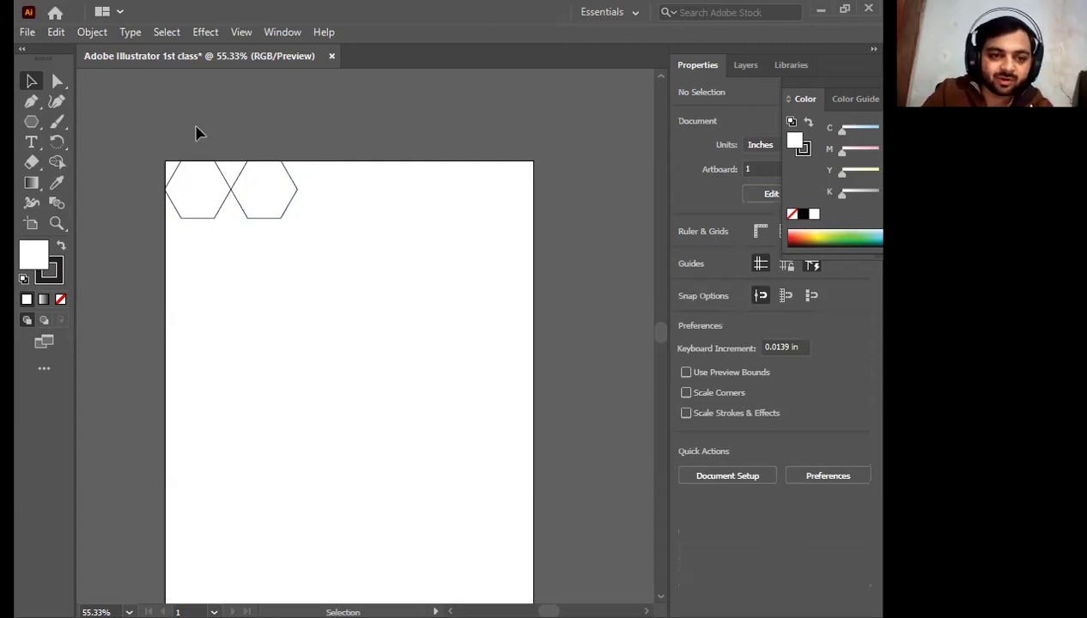
pyautogui.click(257, 200)
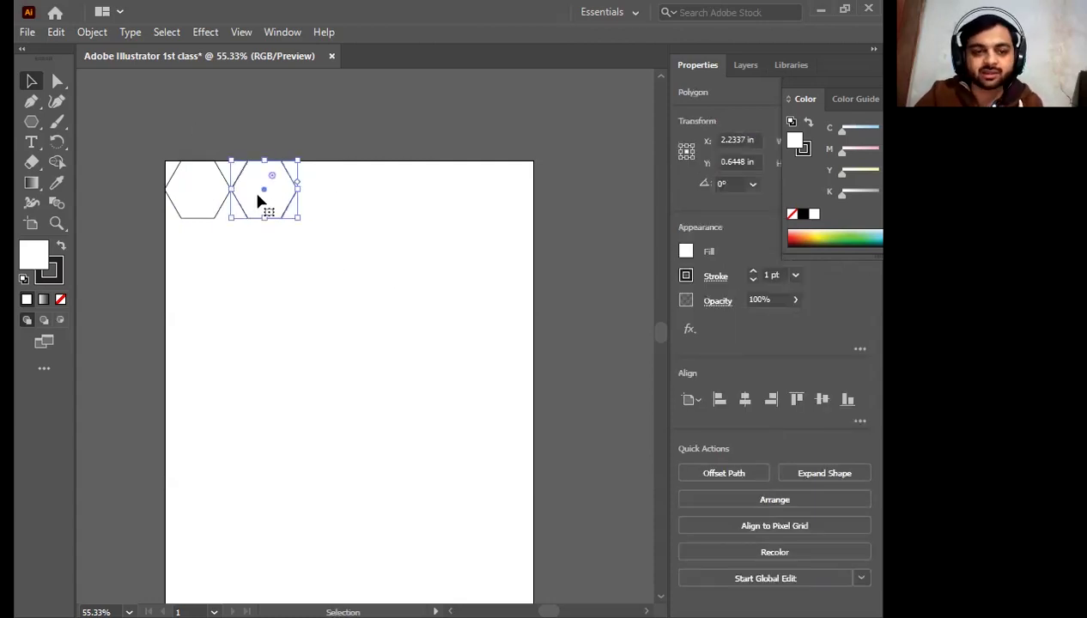
pyautogui.press('Delete')
pyautogui.click(215, 196)
pyautogui.moveTo(195, 199); pyautogui.dragTo(267, 195)
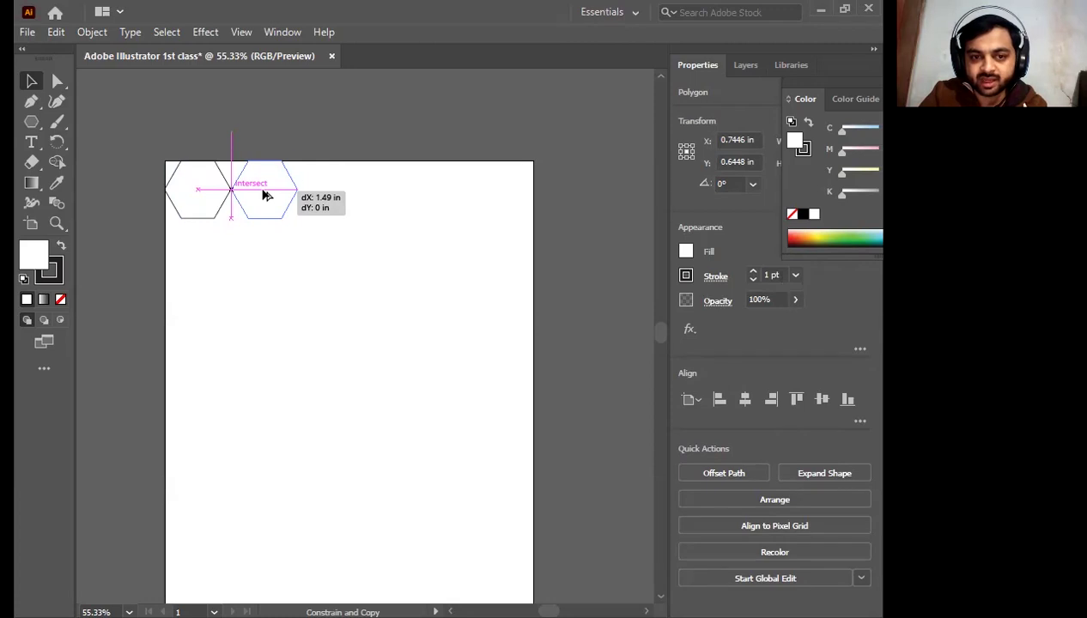
pyautogui.moveTo(266, 196); pyautogui.dragTo(266, 196)
pyautogui.click(361, 199)
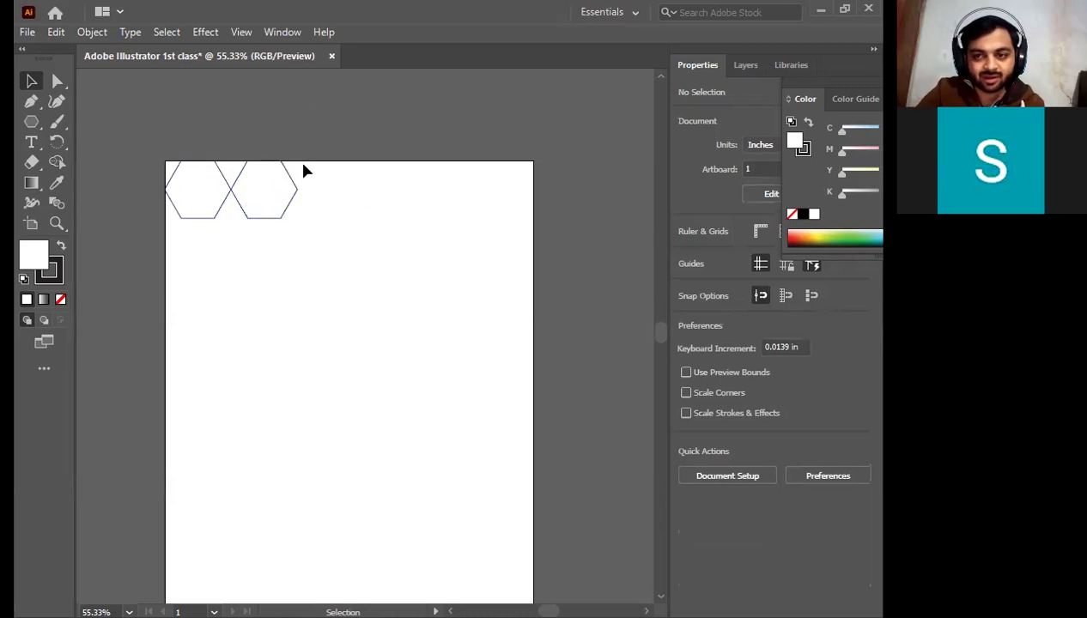
# Delete the right hexagon and build a row of copies with Ctrl+D.
pyautogui.click(246, 187)
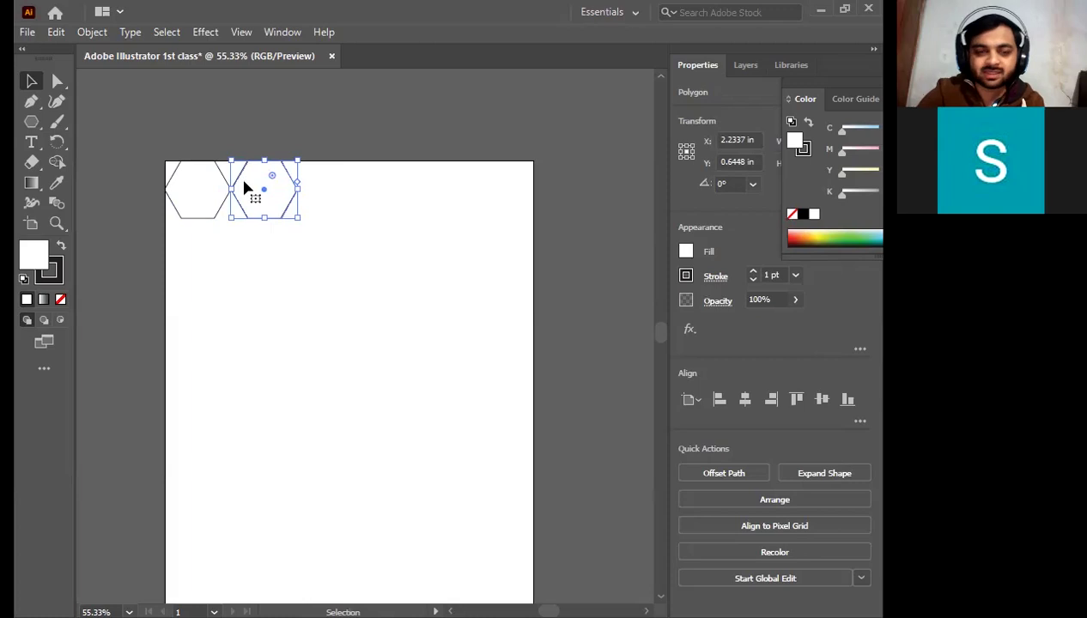
pyautogui.press('Delete')
pyautogui.moveTo(199, 194); pyautogui.dragTo(267, 194)
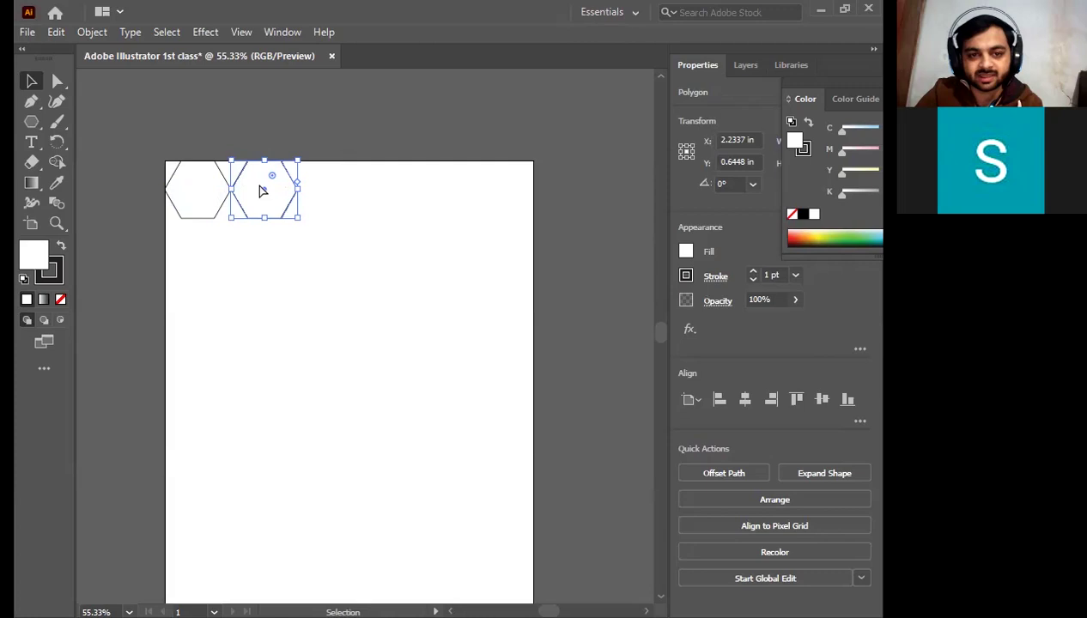
pyautogui.hotkey('ctrl', 'd')
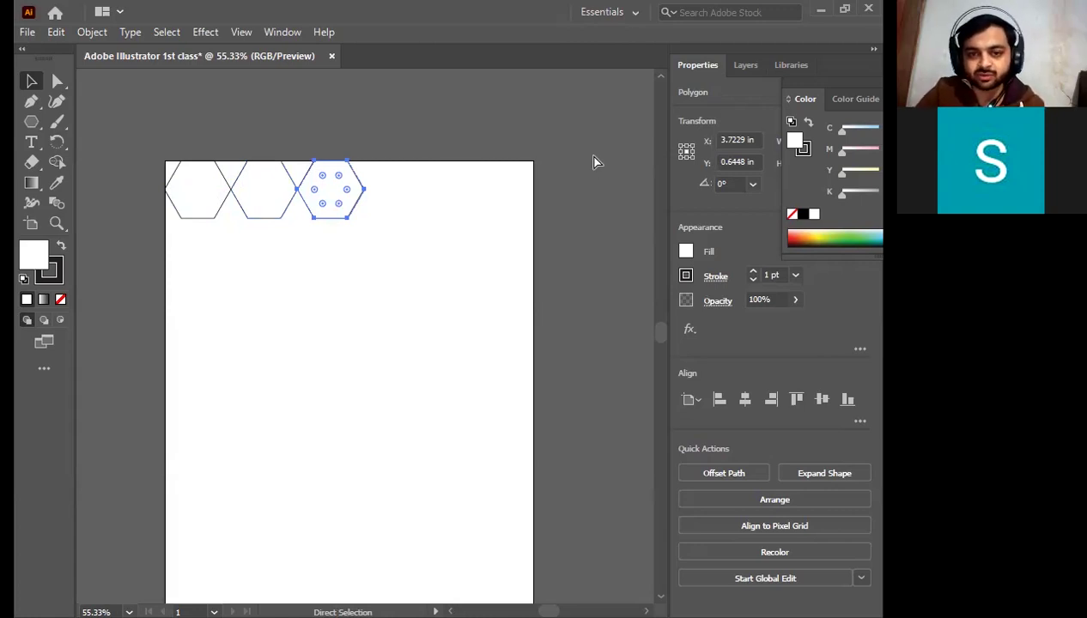
pyautogui.hotkey('ctrl', 'd')
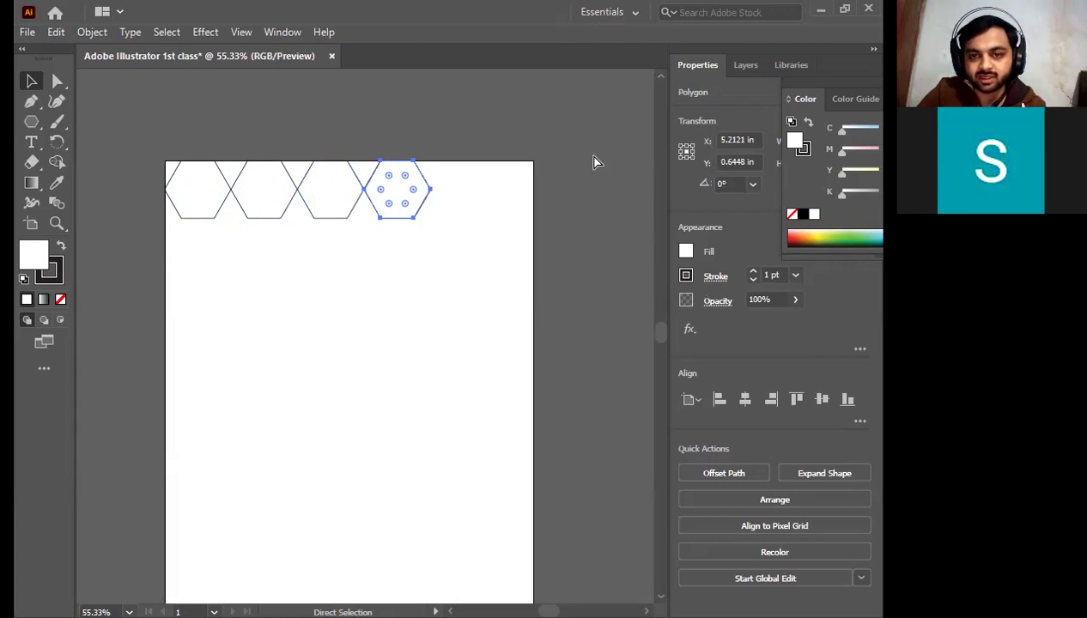
pyautogui.hotkey('ctrl', 'd')
pyautogui.hotkey('ctrl', 'd')
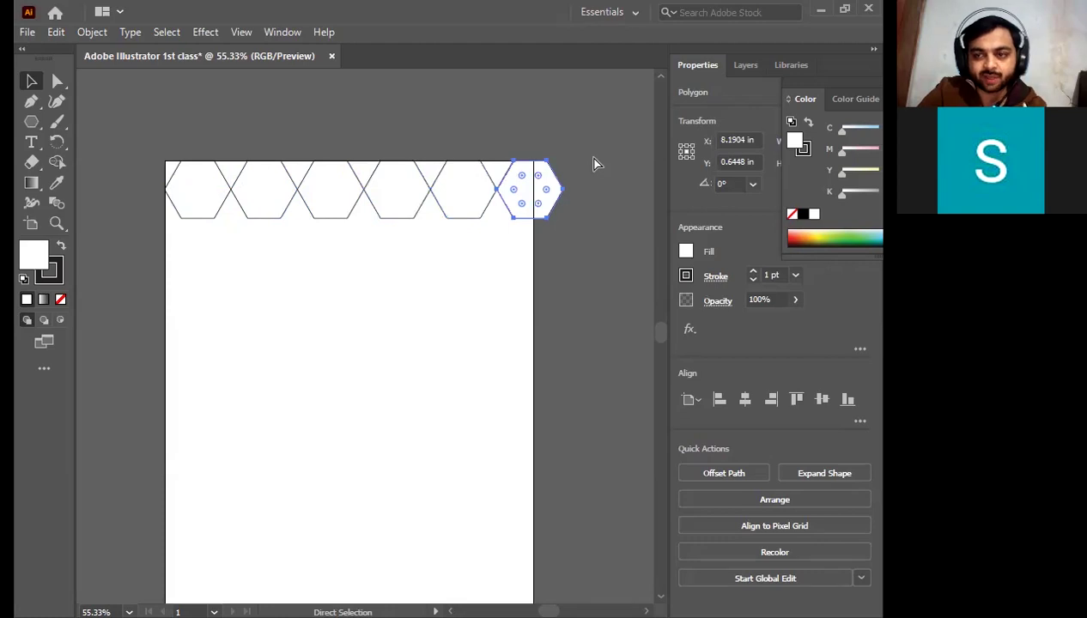
# Remove the extra copies and shrink the remaining hexagon to a smaller size.
pyautogui.press('v')
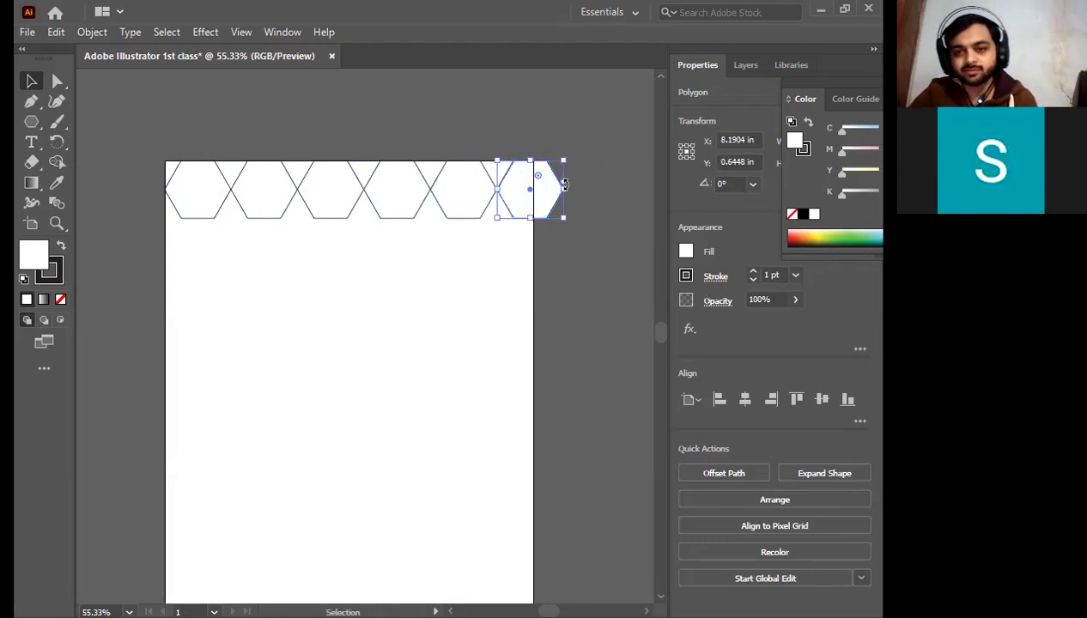
pyautogui.moveTo(264, 139); pyautogui.dragTo(581, 226)
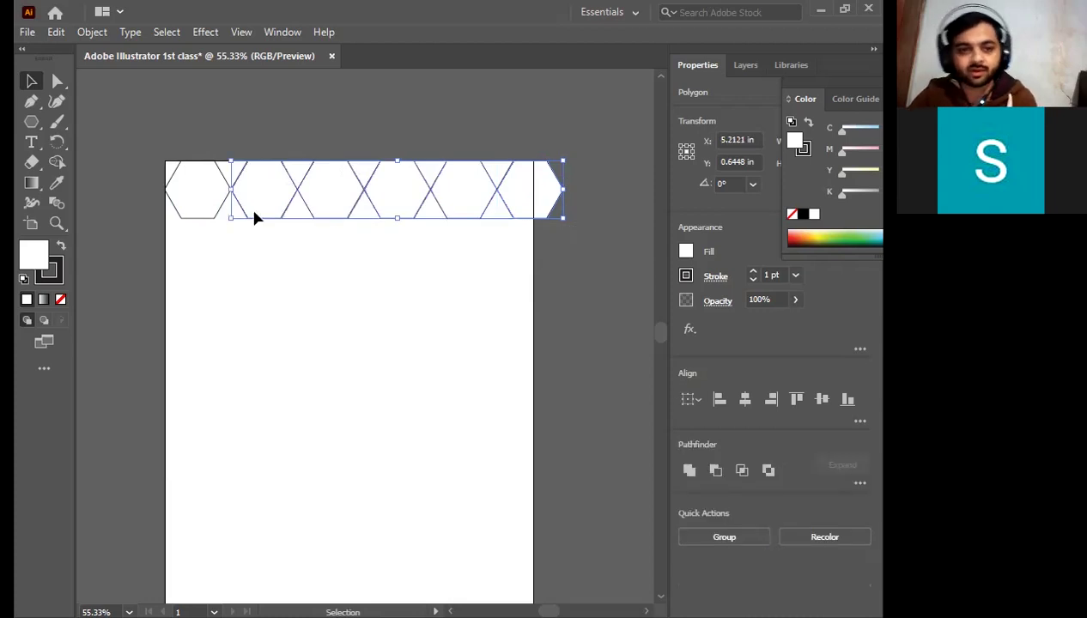
pyautogui.hotkey('ctrl', 'z')
pyautogui.moveTo(231, 218)
pyautogui.mouseDown()
pyautogui.moveTo(200, 190)
pyautogui.moveTo(208, 176)
pyautogui.mouseUp()
pyautogui.click(217, 204)
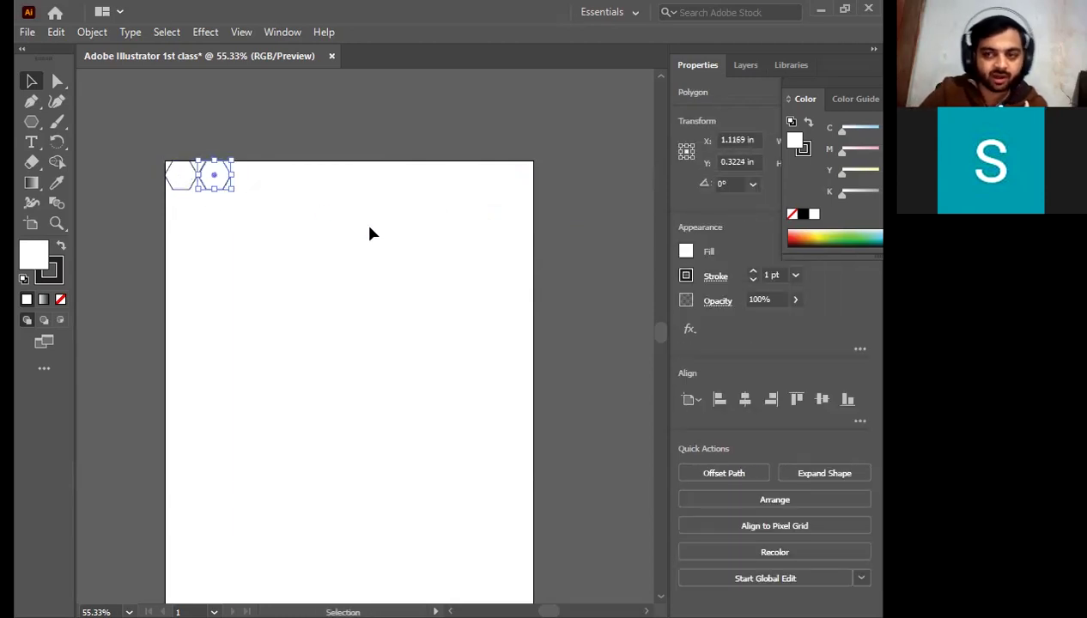
# Copy the hexagon edge-to-edge across the top edge with Ctrl+D, then select the whole row.
pyautogui.click(298, 216)
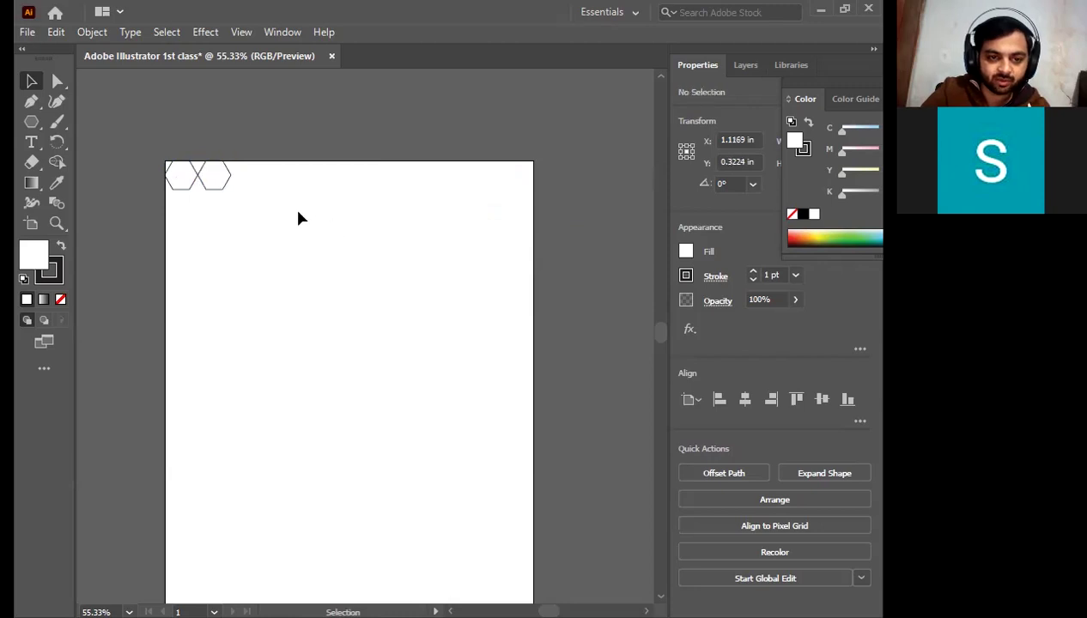
pyautogui.press('ctrl')
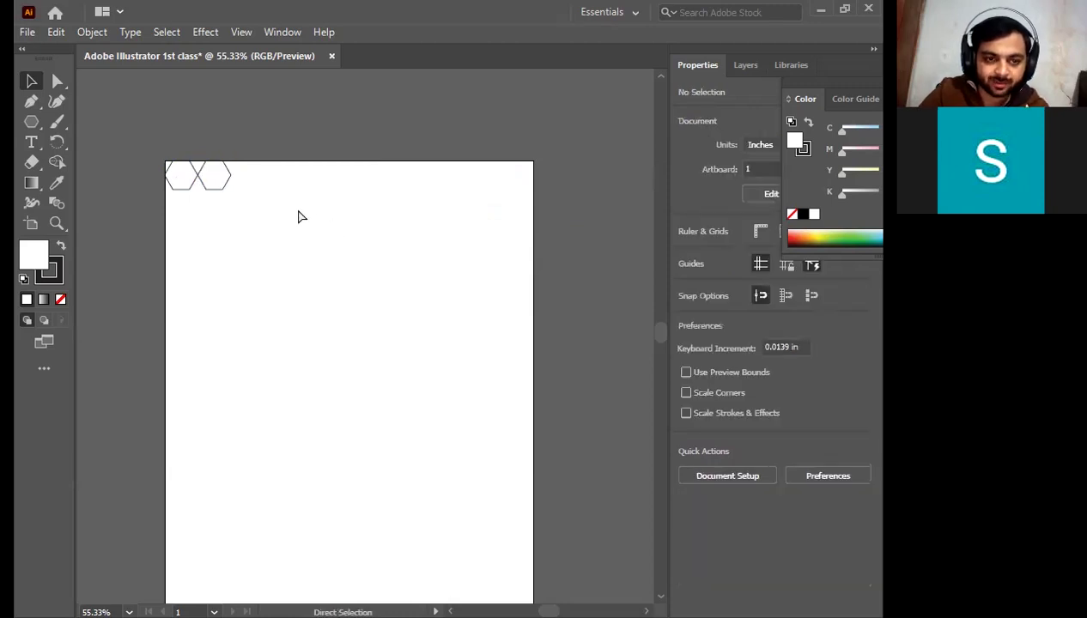
pyautogui.moveTo(199, 162); pyautogui.dragTo(223, 177)
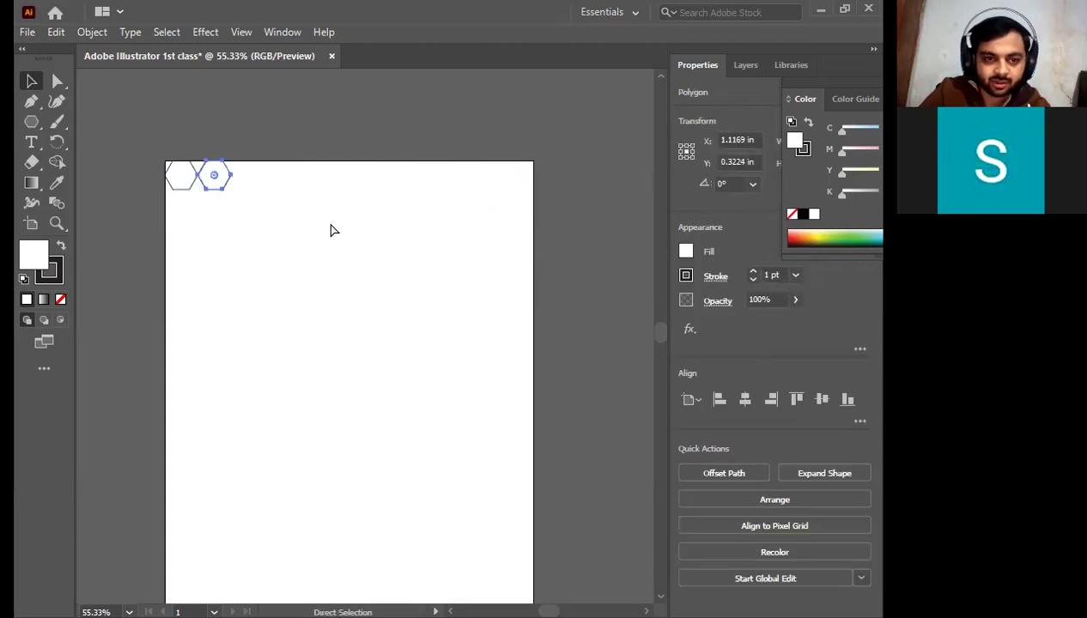
pyautogui.hotkey('ctrl', 'd')
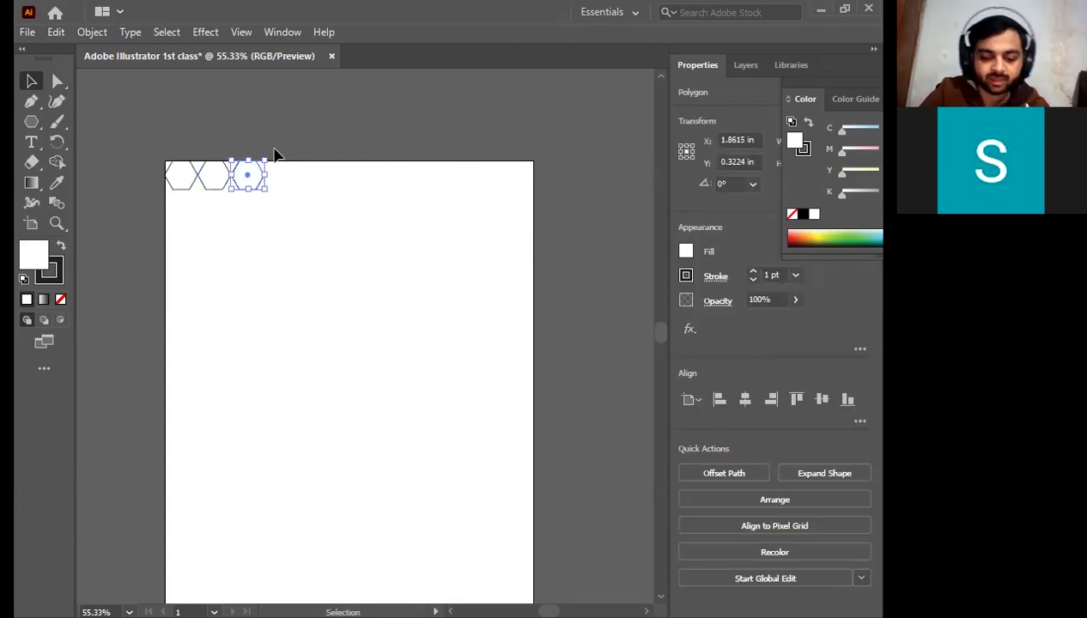
pyautogui.press('a')
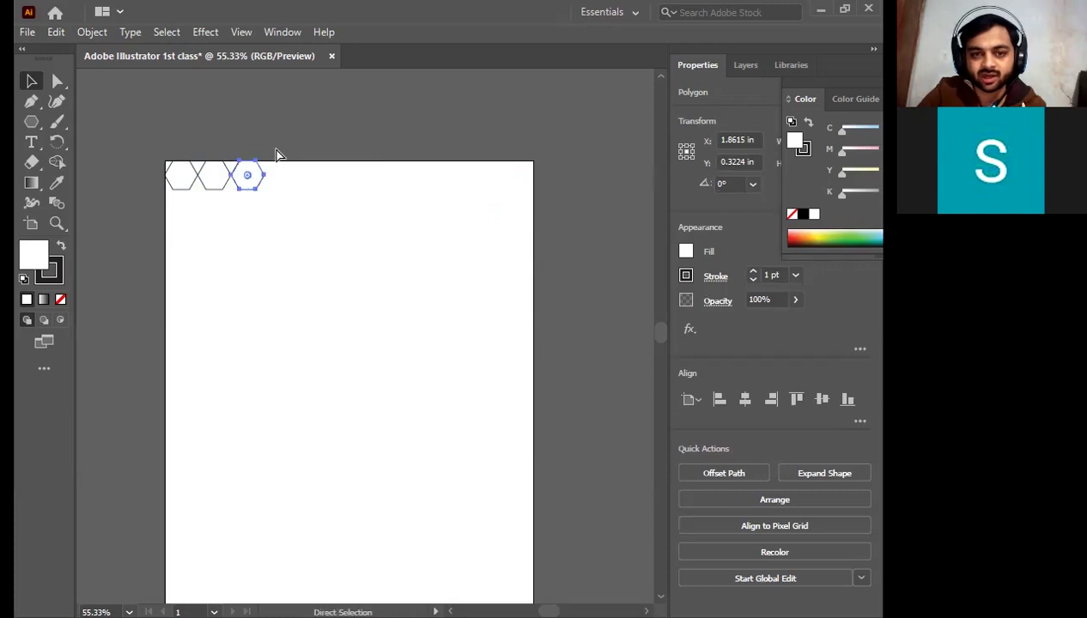
pyautogui.hotkey('ctrl', 'd')
pyautogui.hotkey('ctrl', 'd')
pyautogui.hotkey('ctrl', 'd')
pyautogui.hotkey('ctrl', 'd')
pyautogui.hotkey('ctrl', 'd')
pyautogui.hotkey('ctrl', 'd')
pyautogui.hotkey('ctrl', 'd')
pyautogui.hotkey('ctrl', 'd')
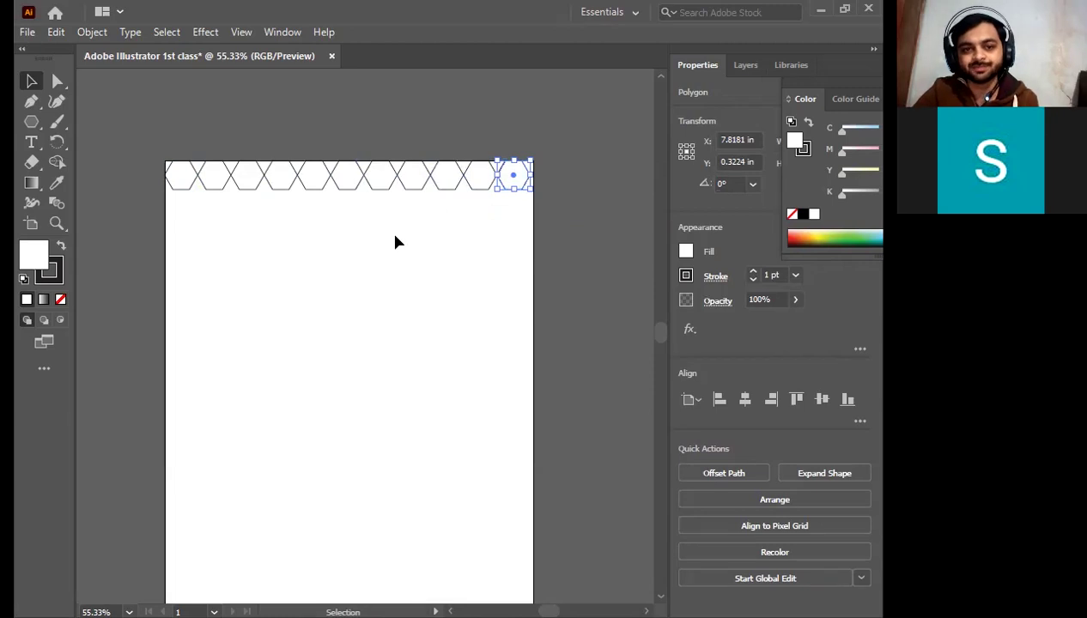
pyautogui.moveTo(152, 118); pyautogui.dragTo(552, 190)
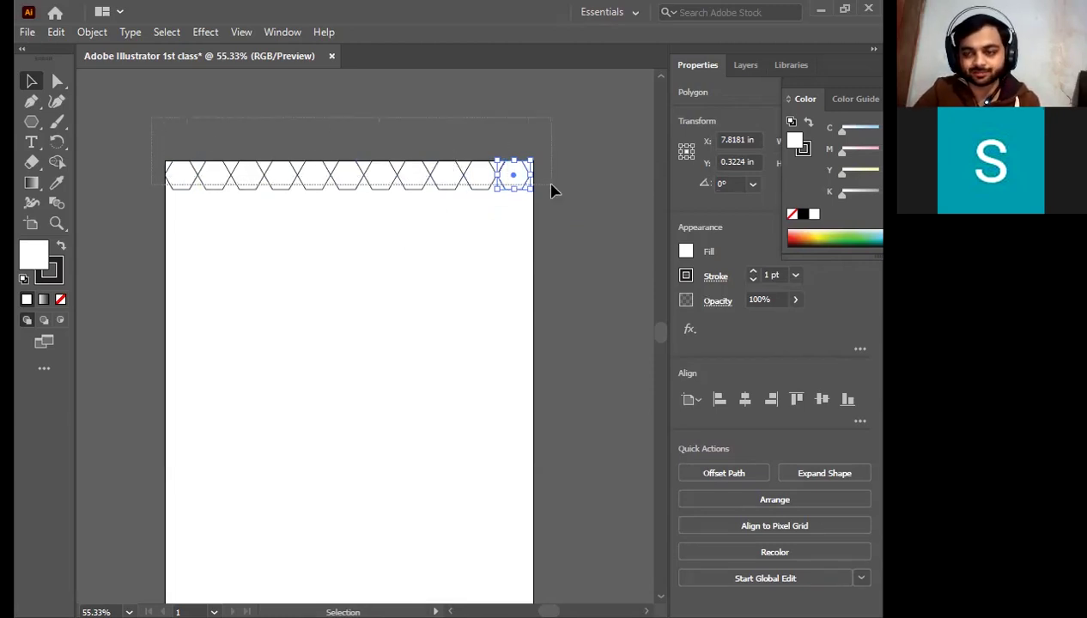
pyautogui.moveTo(552, 189); pyautogui.dragTo(553, 190)
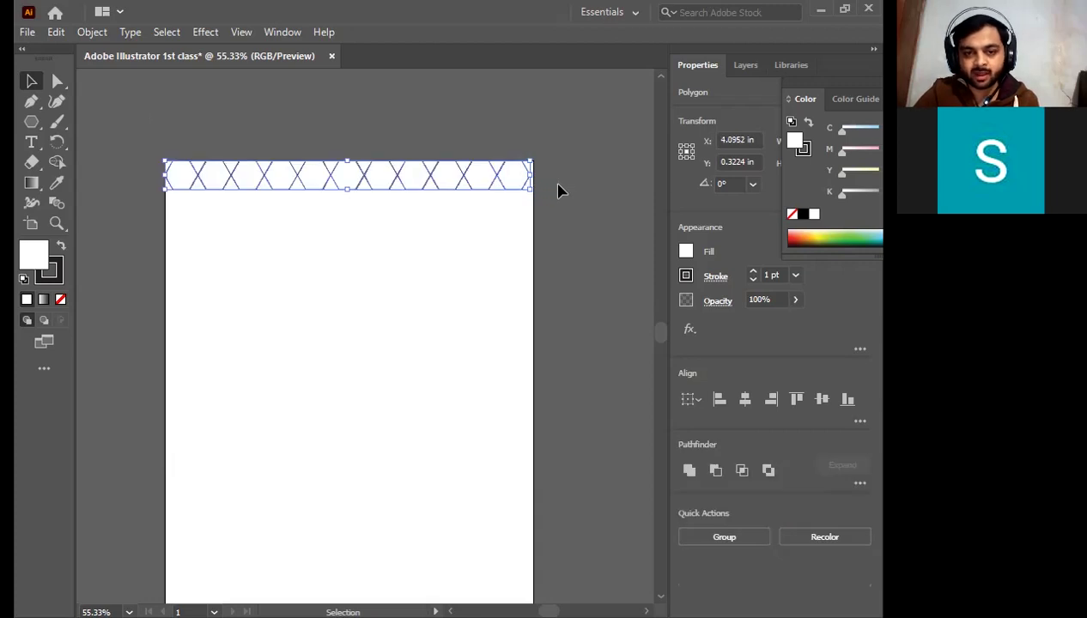
# Drag a copy of the row downward and shift it half a hexagon left.
pyautogui.moveTo(514, 175); pyautogui.dragTo(522, 217)
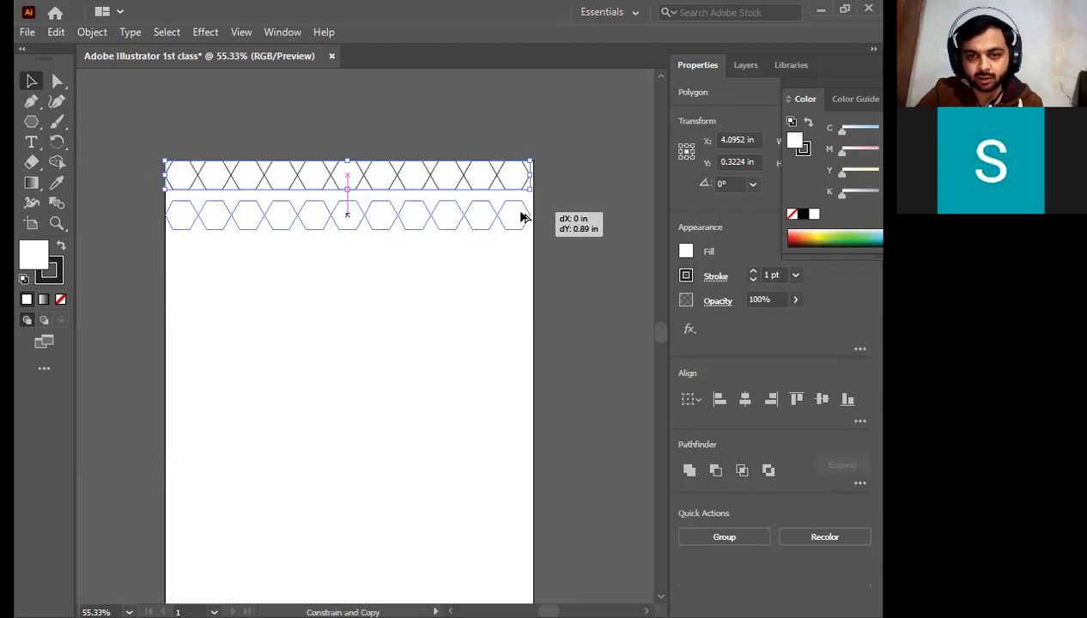
pyautogui.moveTo(522, 217); pyautogui.dragTo(499, 217)
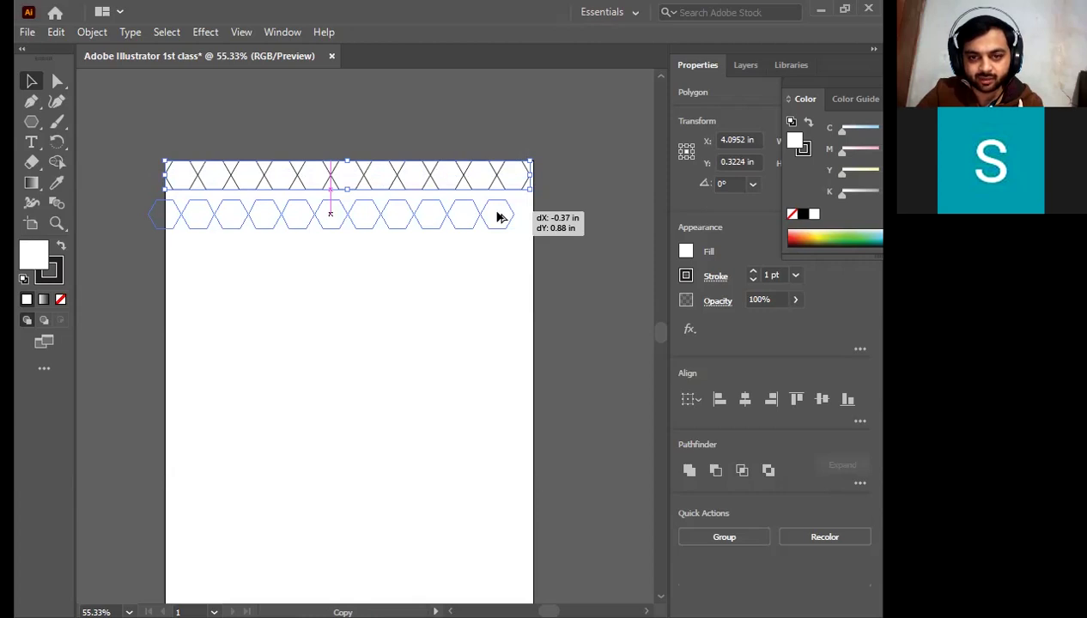
pyautogui.moveTo(498, 217); pyautogui.dragTo(496, 212)
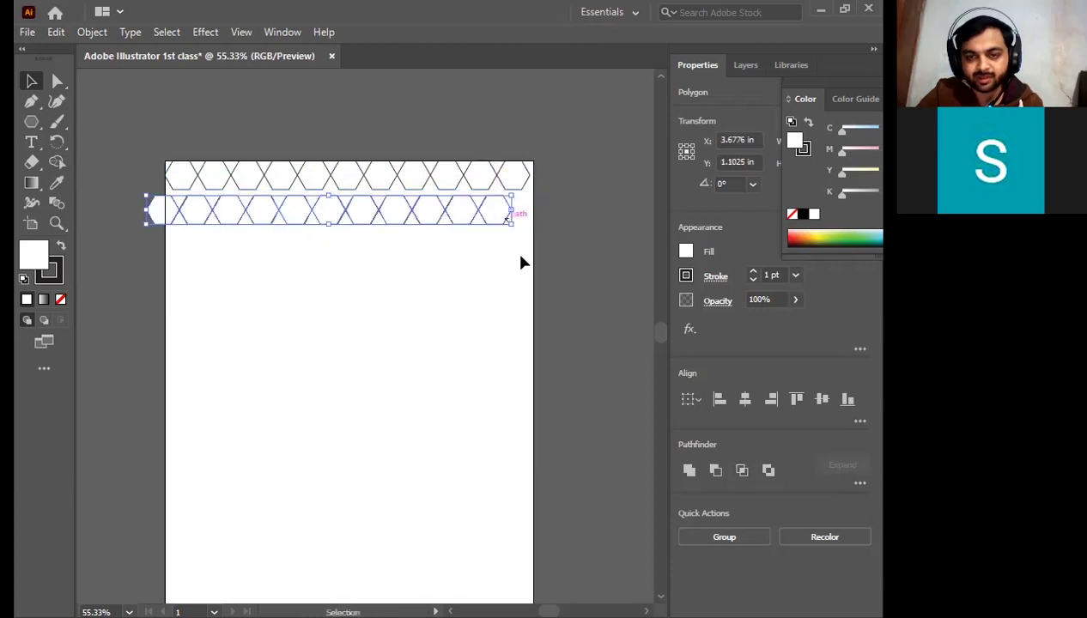
pyautogui.click(483, 303)
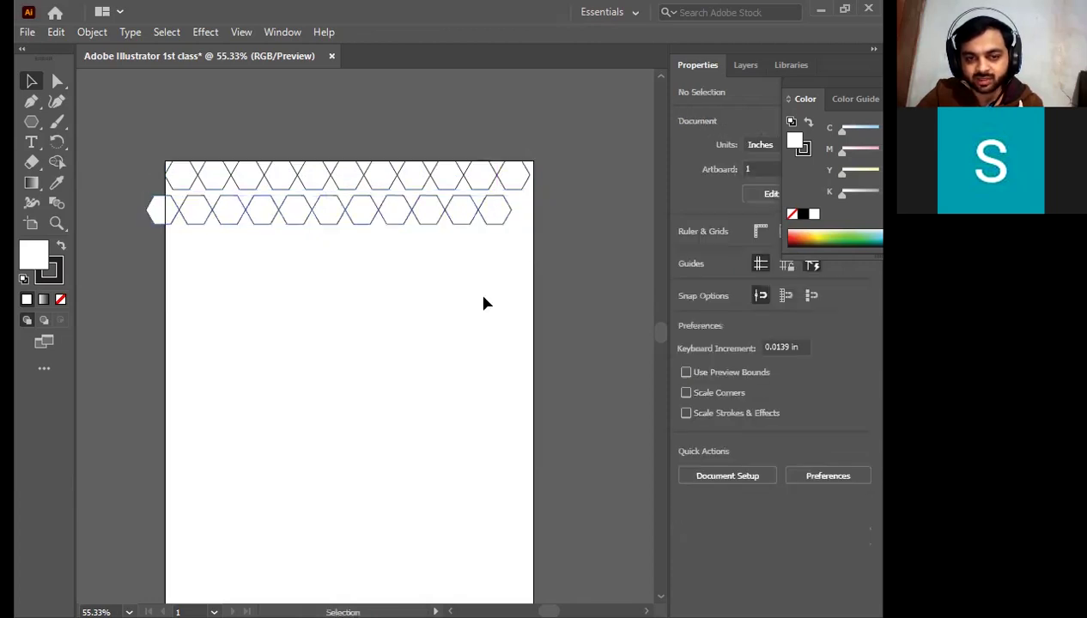
# Copy both interlocking rows downward and repeat with Ctrl+D to fill the artboard.
pyautogui.click(433, 218)
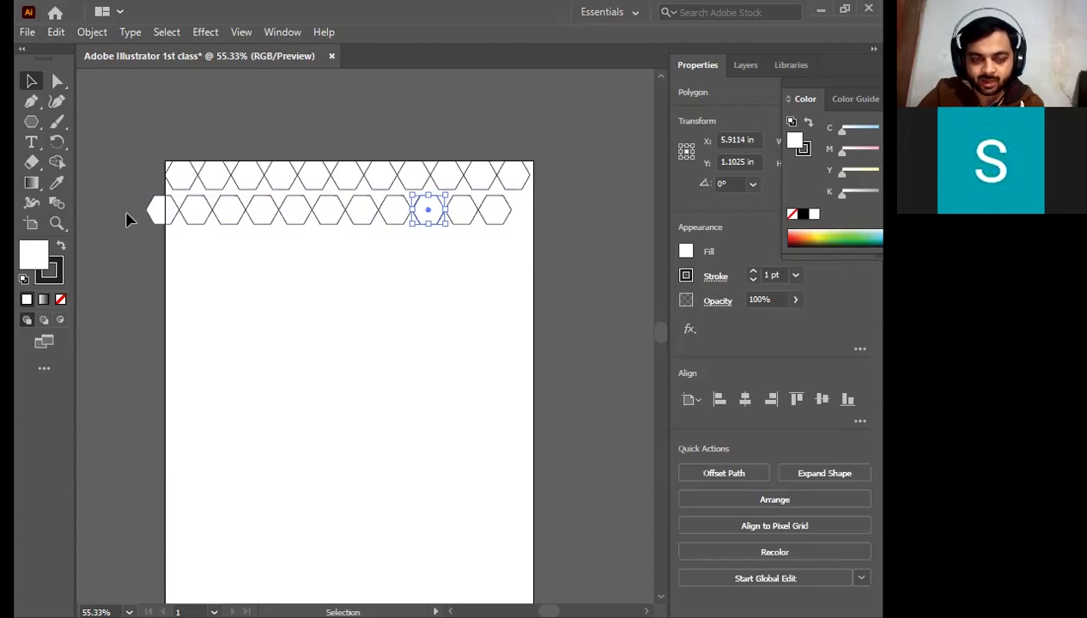
pyautogui.moveTo(121, 138); pyautogui.dragTo(568, 267)
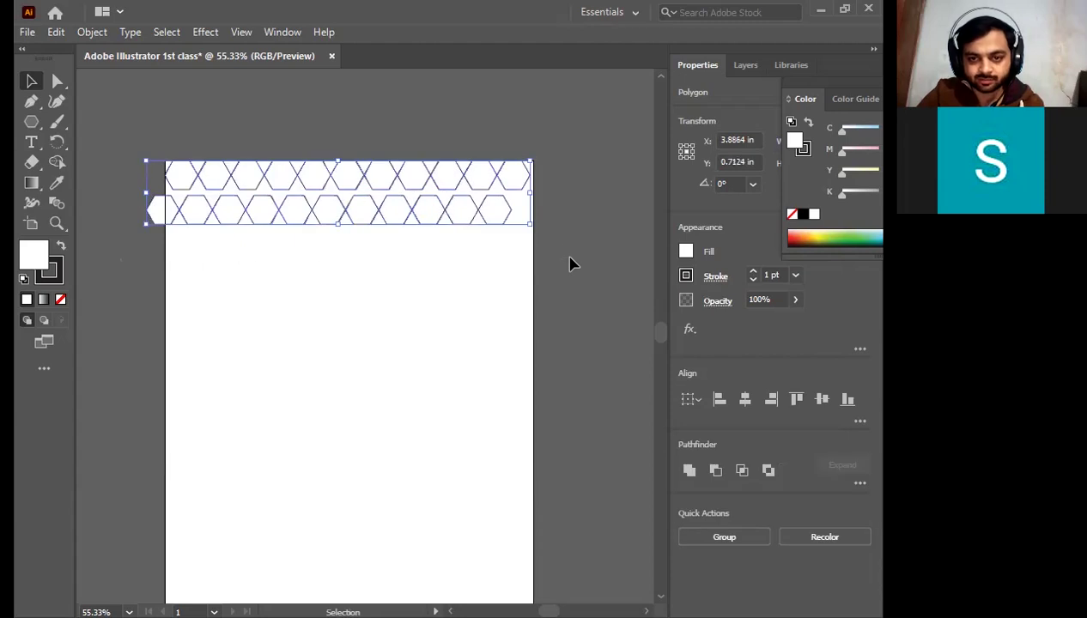
pyautogui.moveTo(481, 181); pyautogui.dragTo(472, 250)
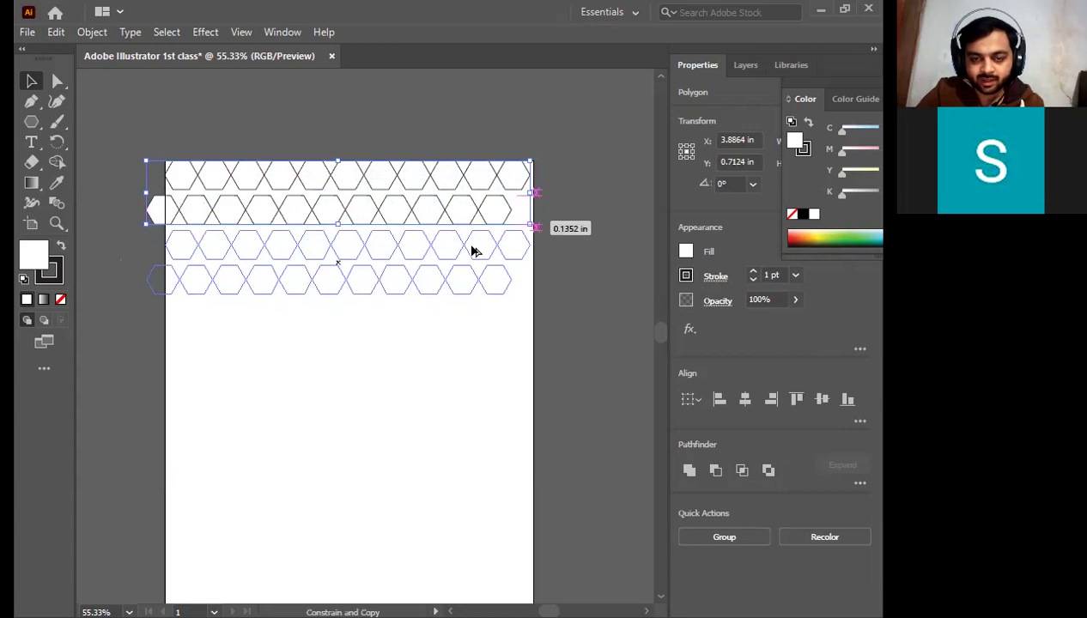
pyautogui.moveTo(472, 250); pyautogui.dragTo(473, 248)
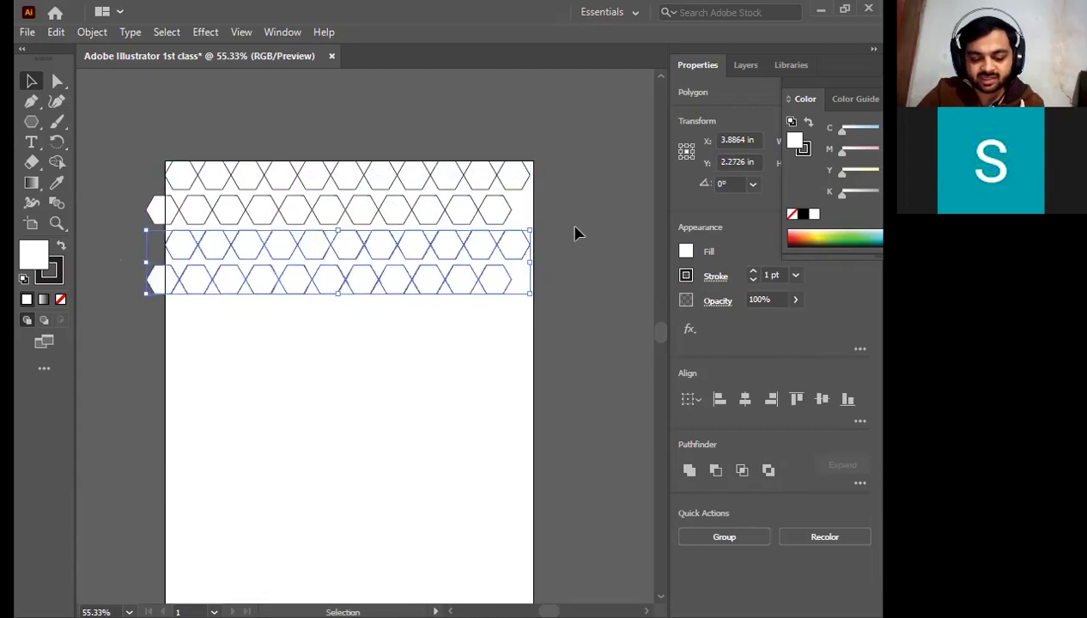
pyautogui.press('a')
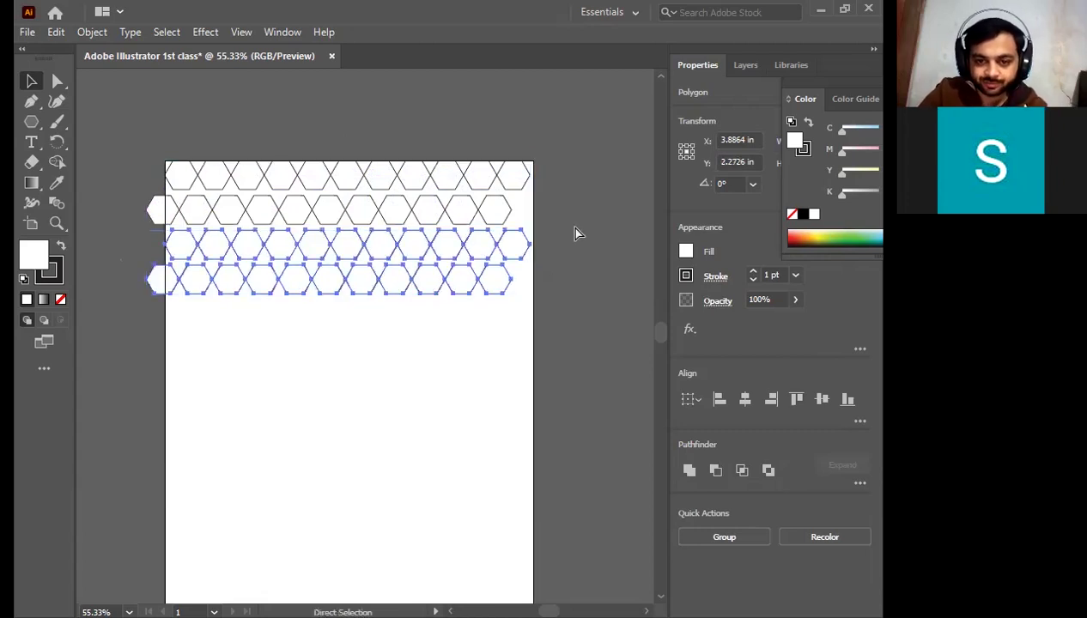
pyautogui.hotkey('ctrl', 'd')
pyautogui.hotkey('ctrl', 'd')
pyautogui.scroll(-2, 621, 288)
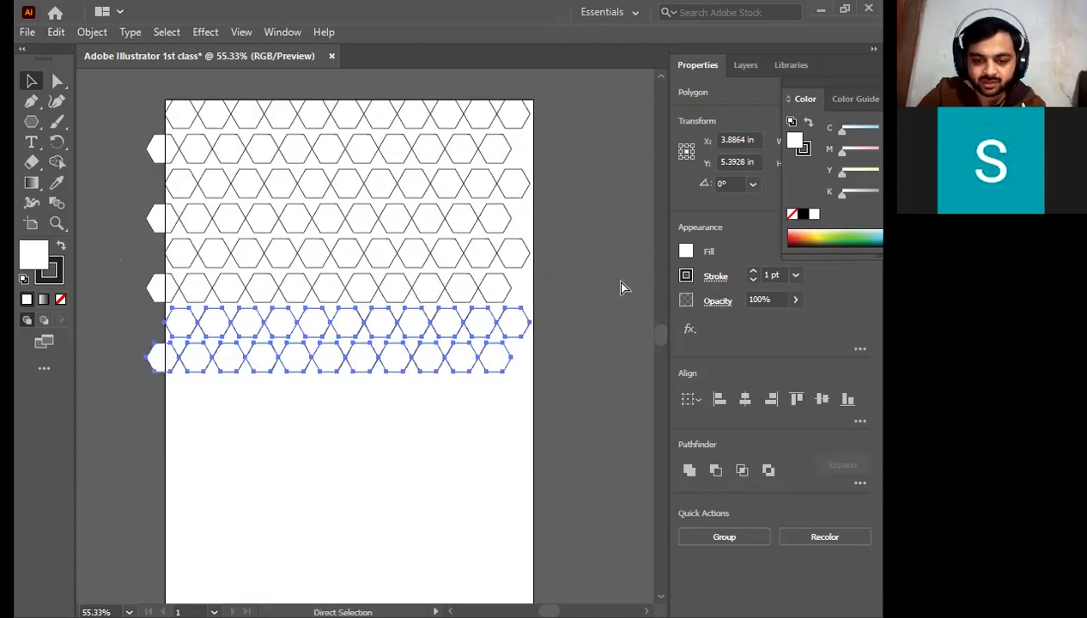
pyautogui.press('v')
pyautogui.hotkey('ctrl', 'd')
pyautogui.hotkey('ctrl', 'd')
pyautogui.hotkey('ctrl', 'd')
pyautogui.scroll(-2, 622, 288)
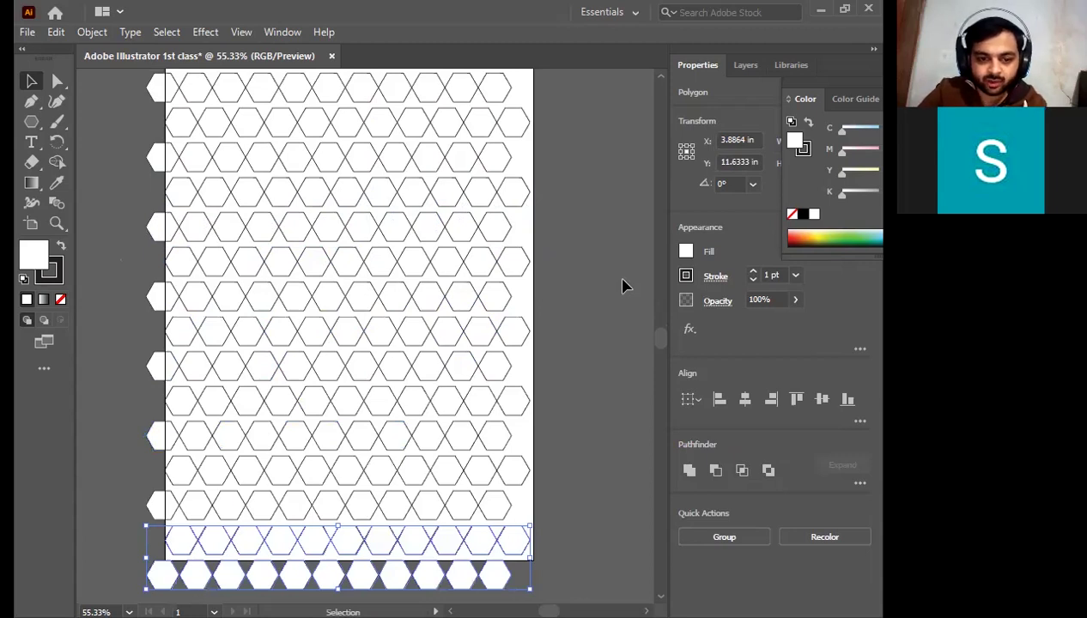
pyautogui.scroll(-1, 235, 523)
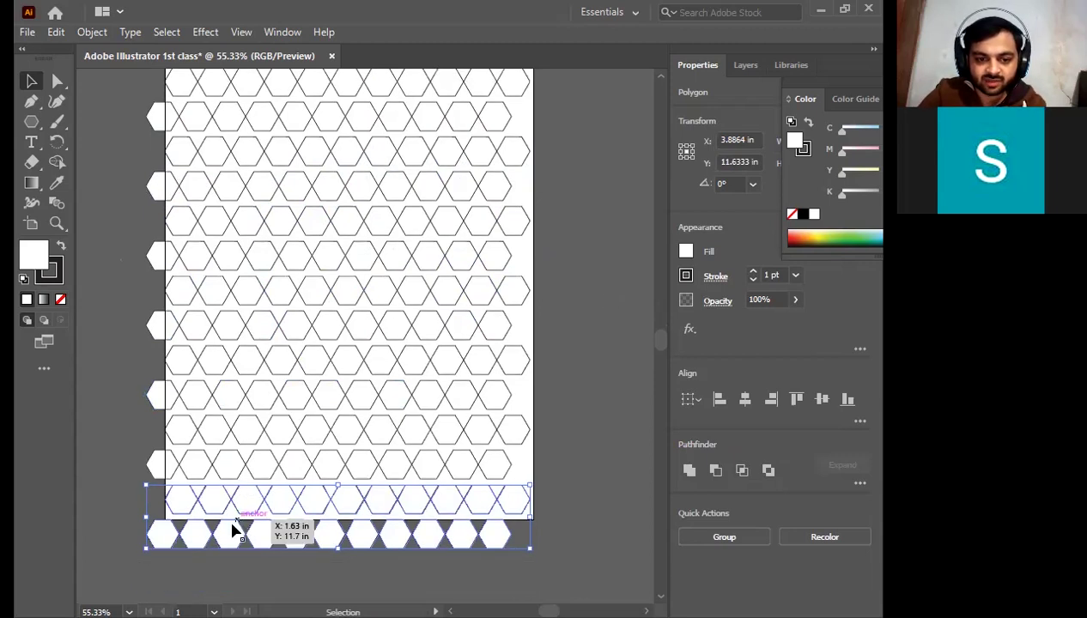
# Select and delete the extra hexagon row hanging below the artboard.
pyautogui.click(124, 543)
pyautogui.moveTo(125, 542); pyautogui.dragTo(509, 558)
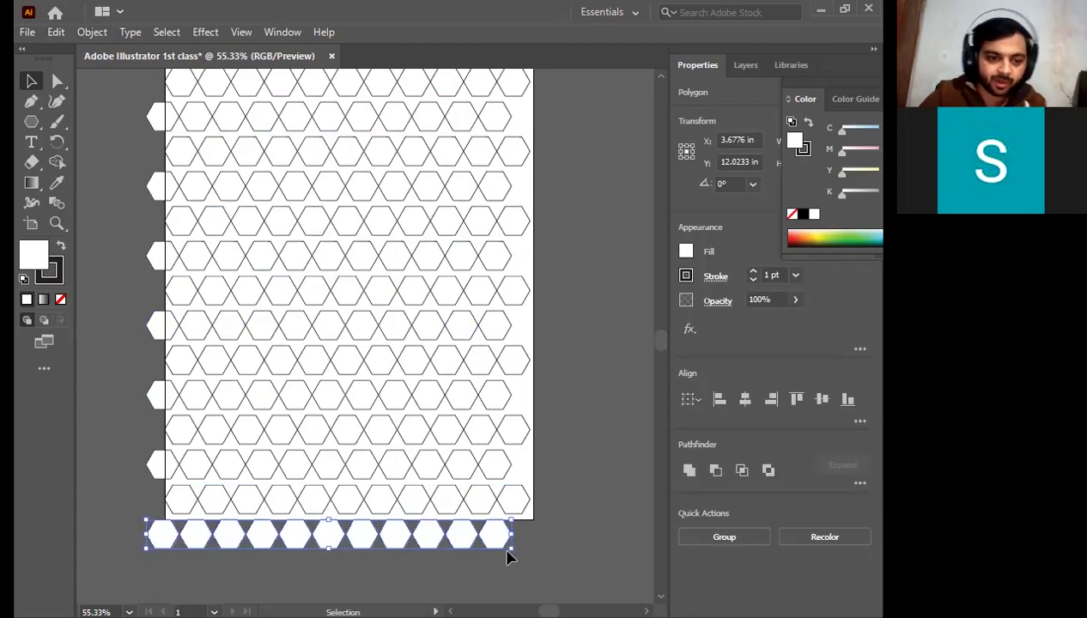
pyautogui.press('Delete')
# Select the entire hexagon pattern and shift it right onto the artboard.
pyautogui.scroll(1, 502, 363)
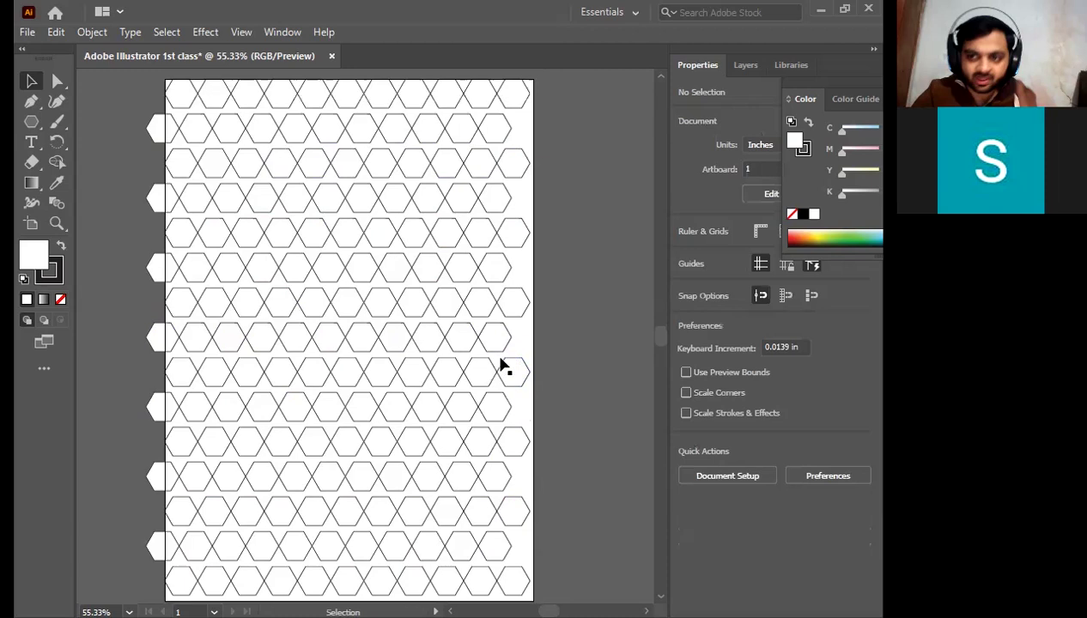
pyautogui.press('a')
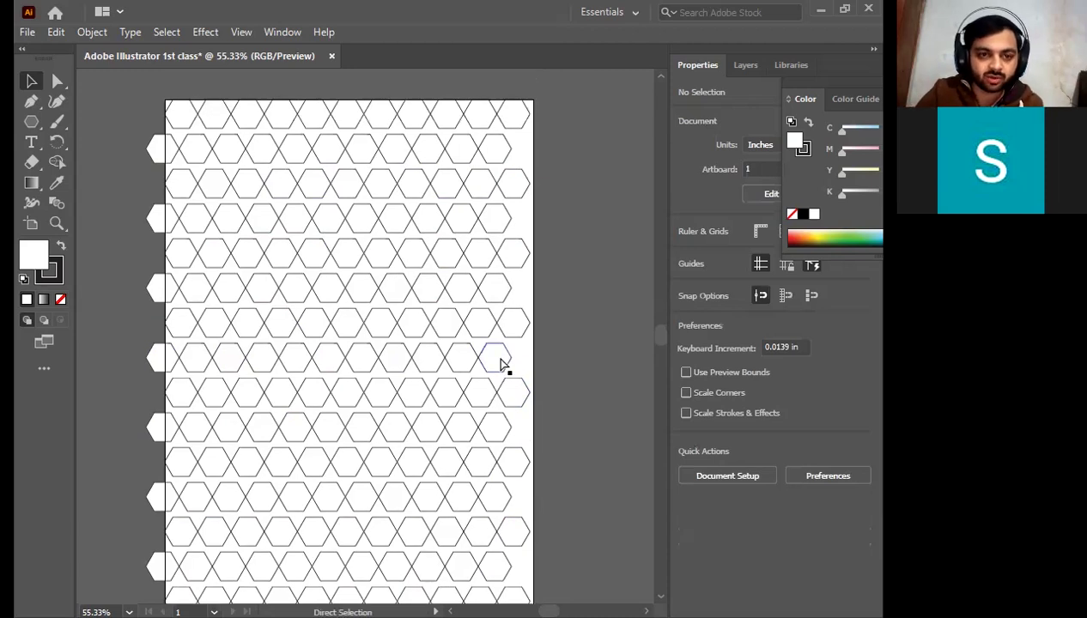
pyautogui.press('v')
pyautogui.hotkey('ctrl', 'a')
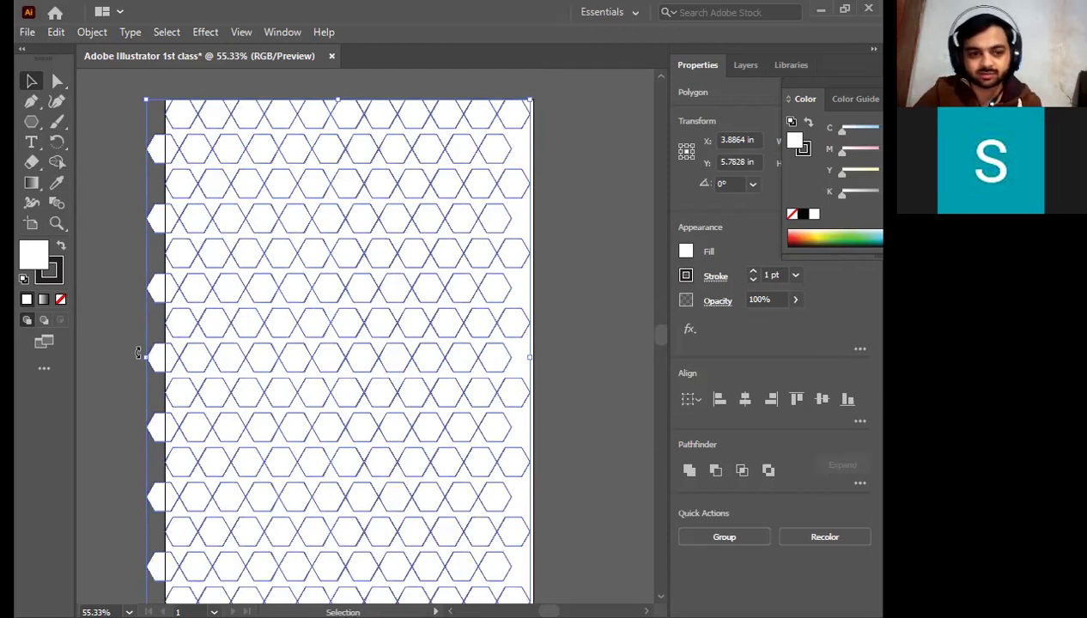
pyautogui.moveTo(147, 362); pyautogui.dragTo(168, 366)
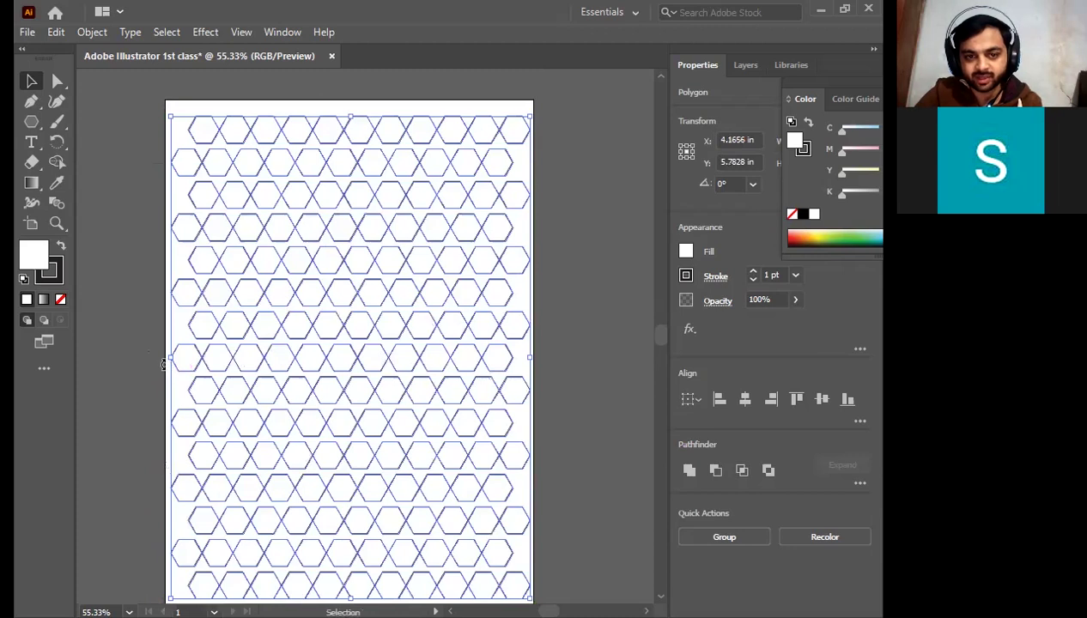
# Check the layout, then marquee-select all the hexagons on the artboard.
pyautogui.scroll(-2, 364, 403)
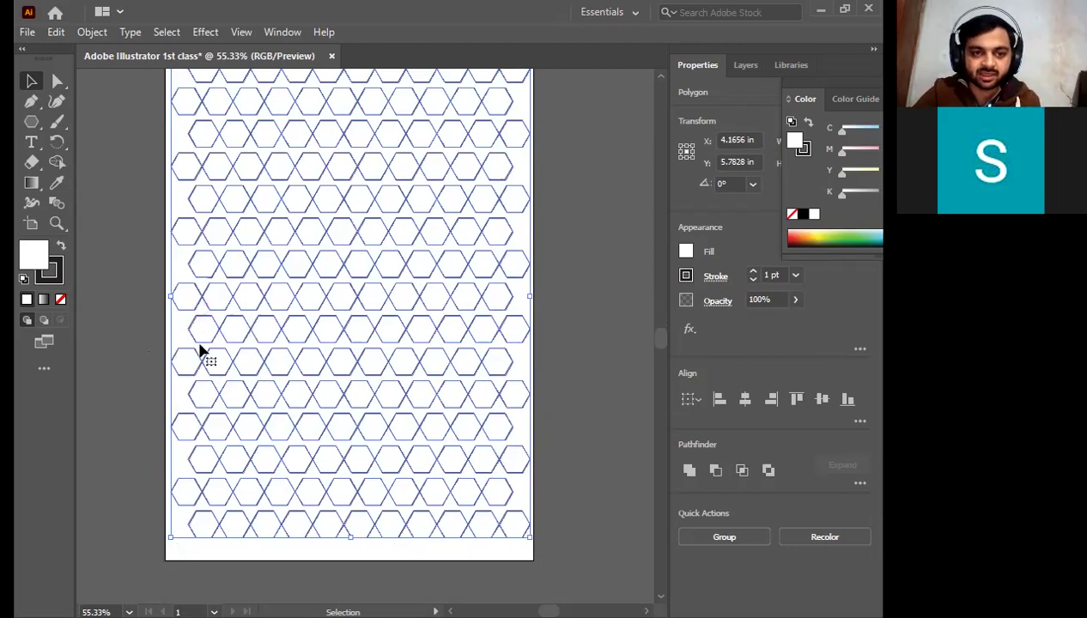
pyautogui.scroll(1, 199, 347)
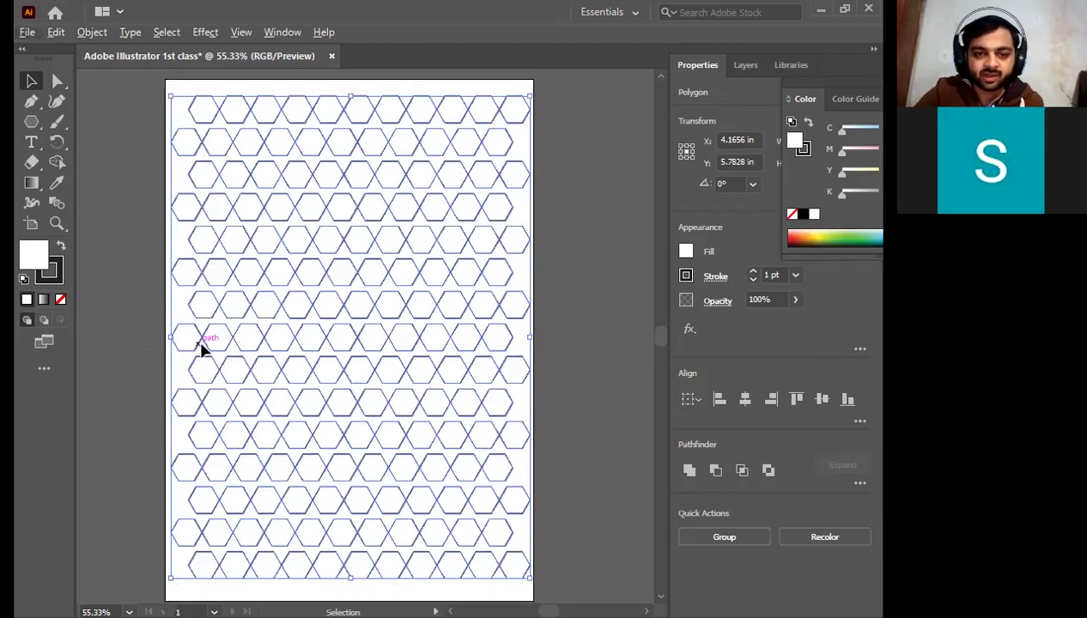
pyautogui.keyDown('alt'); pyautogui.scroll(-1, 199, 347); pyautogui.keyUp('alt')
pyautogui.click(511, 271)
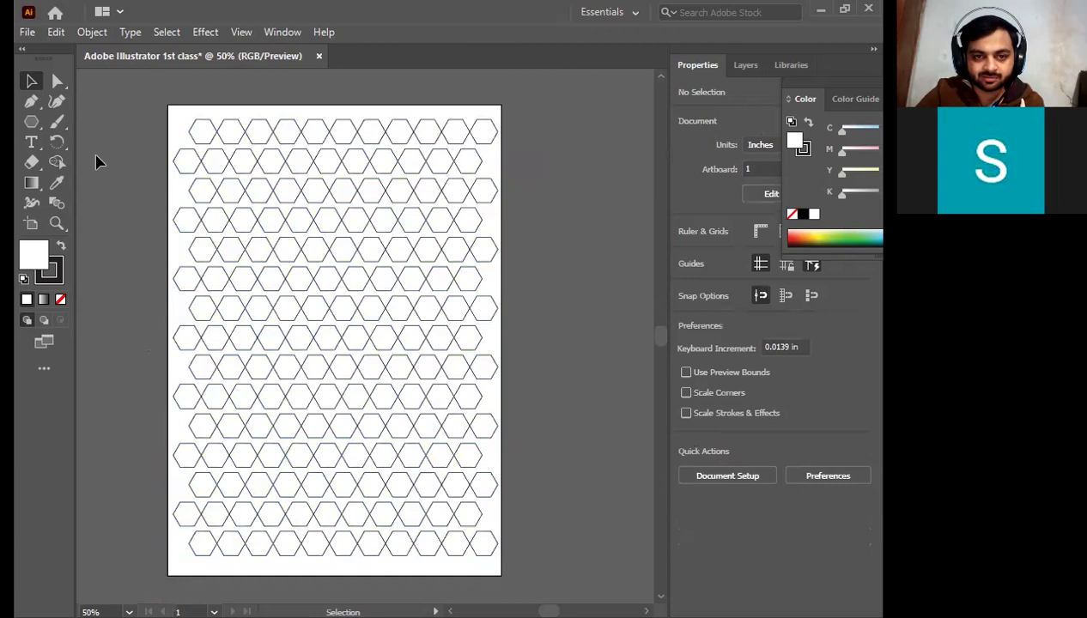
pyautogui.moveTo(159, 105)
pyautogui.mouseDown()
pyautogui.moveTo(533, 456)
pyautogui.moveTo(588, 573)
pyautogui.mouseUp()
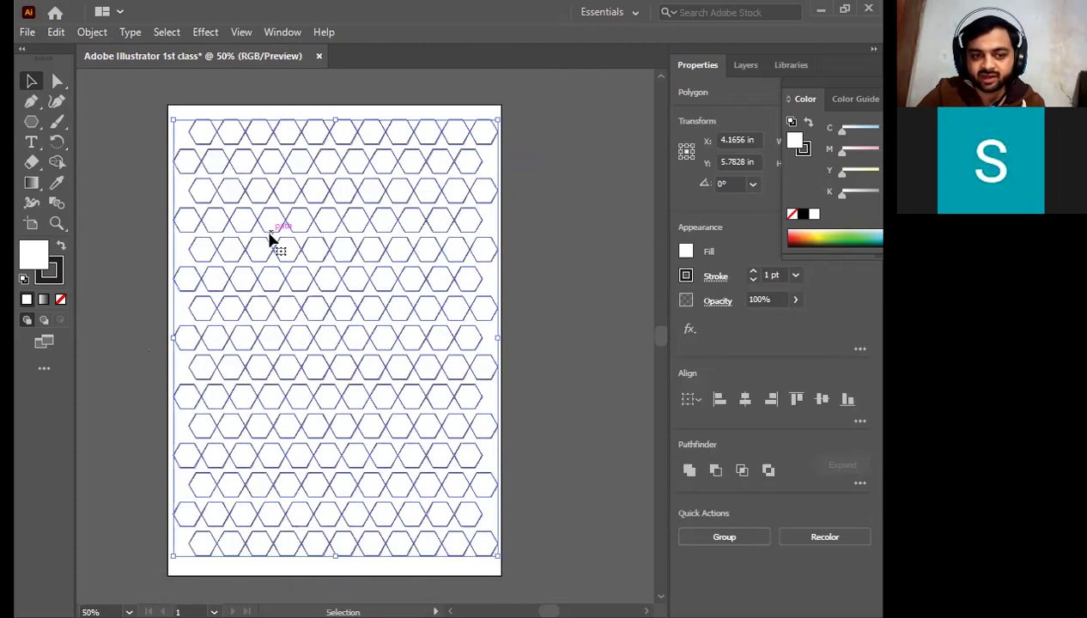
# Reselect all hexagons and give them a black 000000 outline.
pyautogui.click(49, 273)
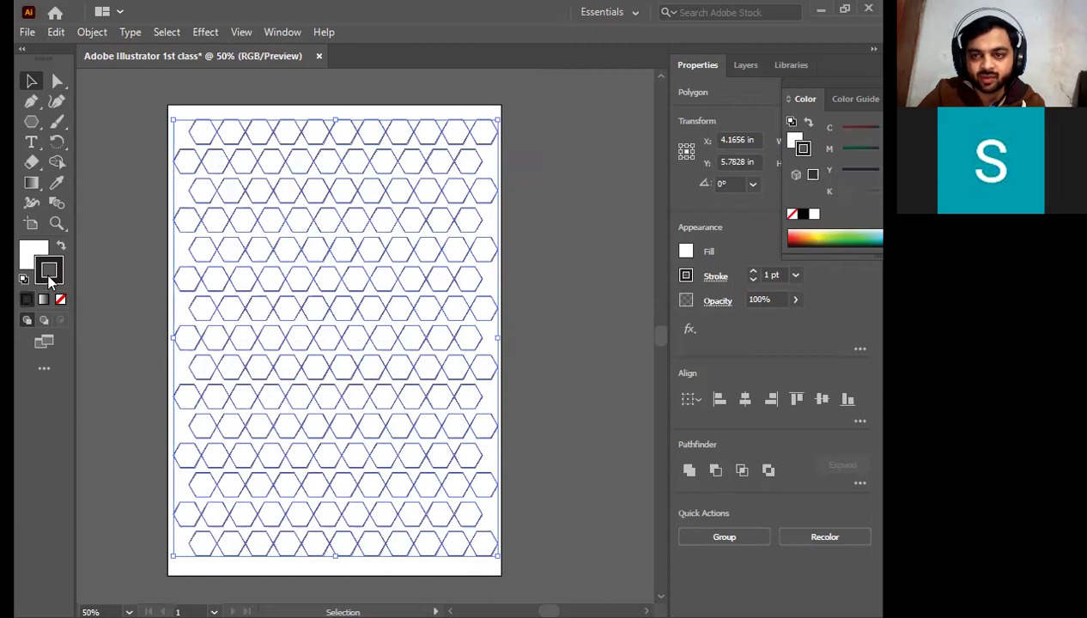
pyautogui.click(541, 154)
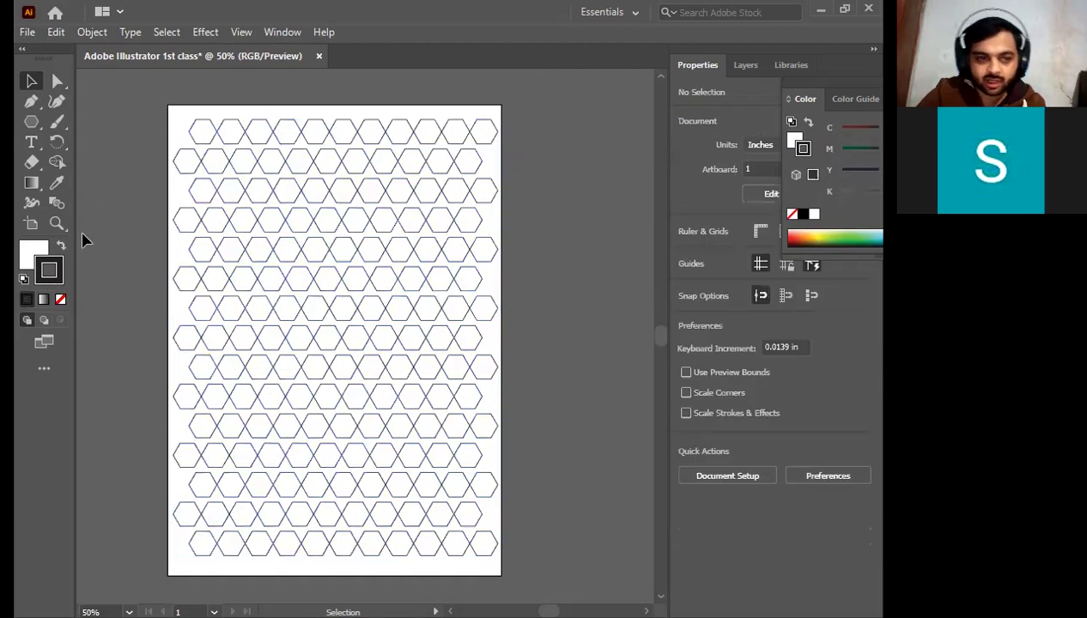
pyautogui.moveTo(134, 99)
pyautogui.mouseDown()
pyautogui.moveTo(300, 322)
pyautogui.moveTo(536, 566)
pyautogui.mouseUp()
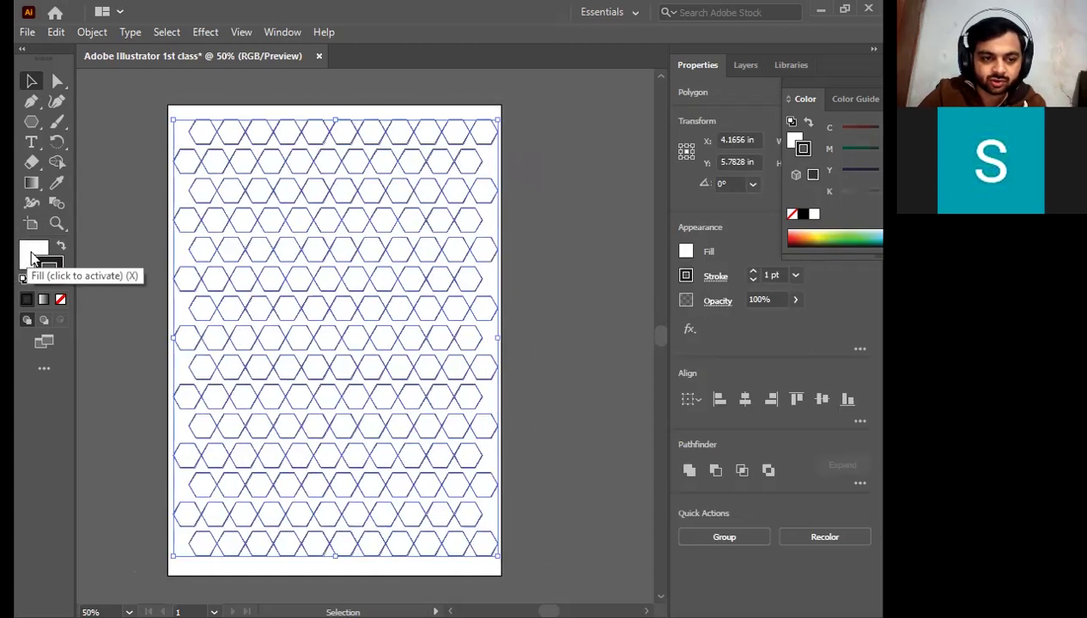
pyautogui.doubleClick(49, 269)
pyautogui.moveTo(222, 382)
pyautogui.mouseDown()
pyautogui.moveTo(213, 433)
pyautogui.moveTo(198, 413)
pyautogui.mouseUp()
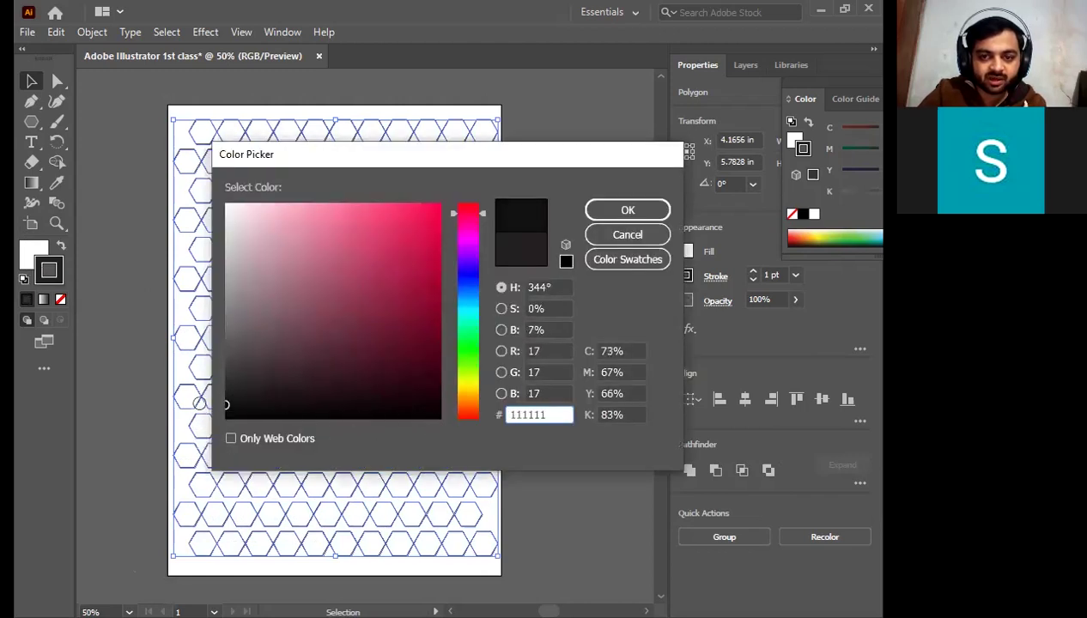
pyautogui.click(646, 215)
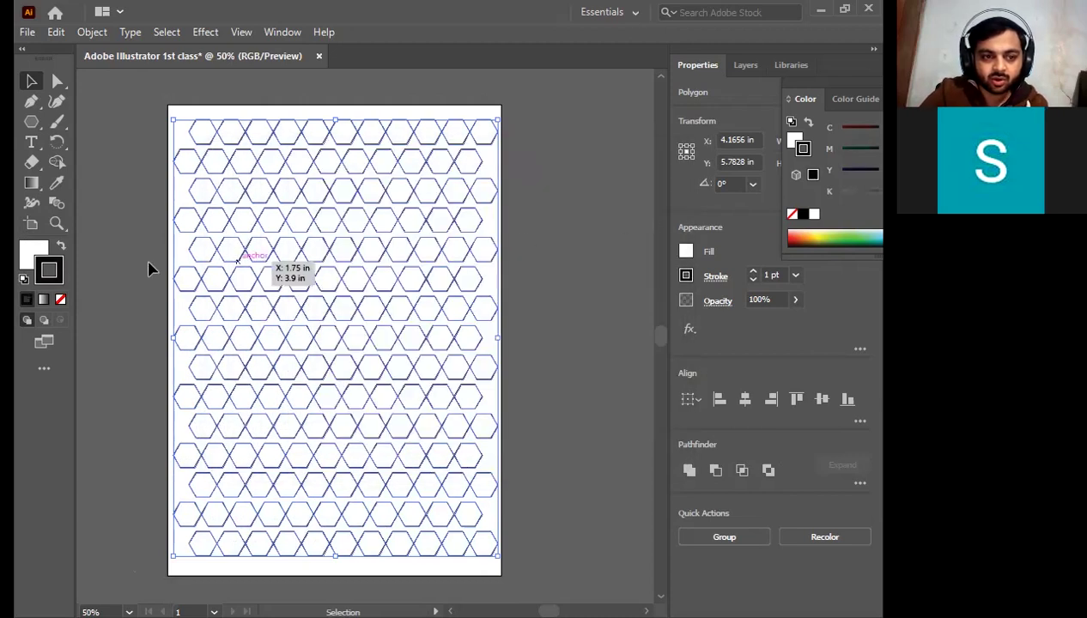
# Fill the selected hexagons with dark grey and deselect them.
pyautogui.doubleClick(27, 251)
pyautogui.moveTo(221, 388); pyautogui.dragTo(226, 389)
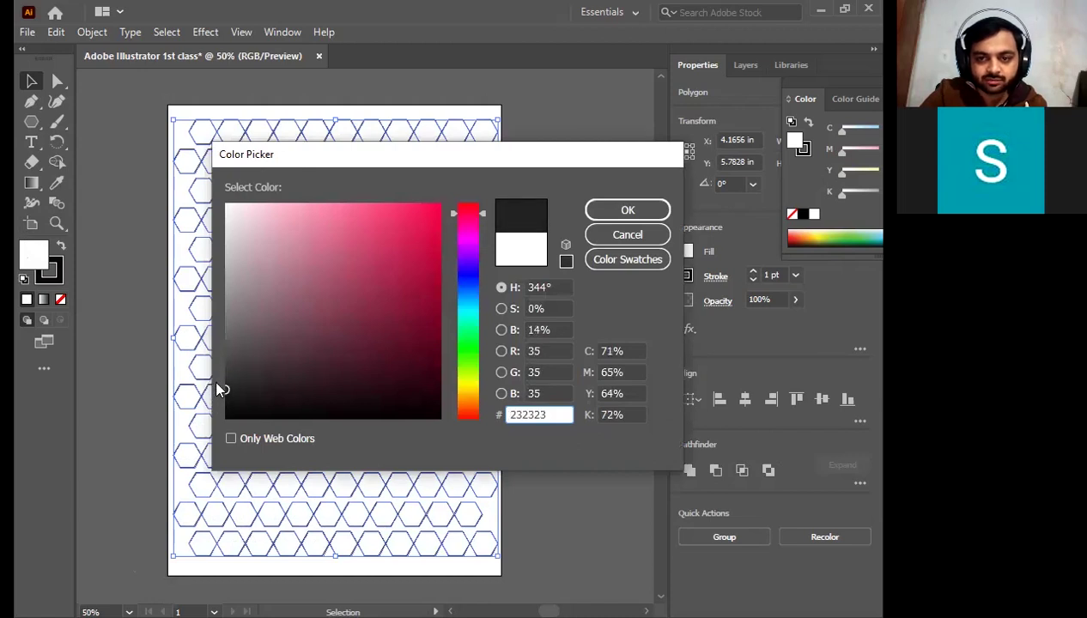
pyautogui.click(634, 214)
pyautogui.click(543, 225)
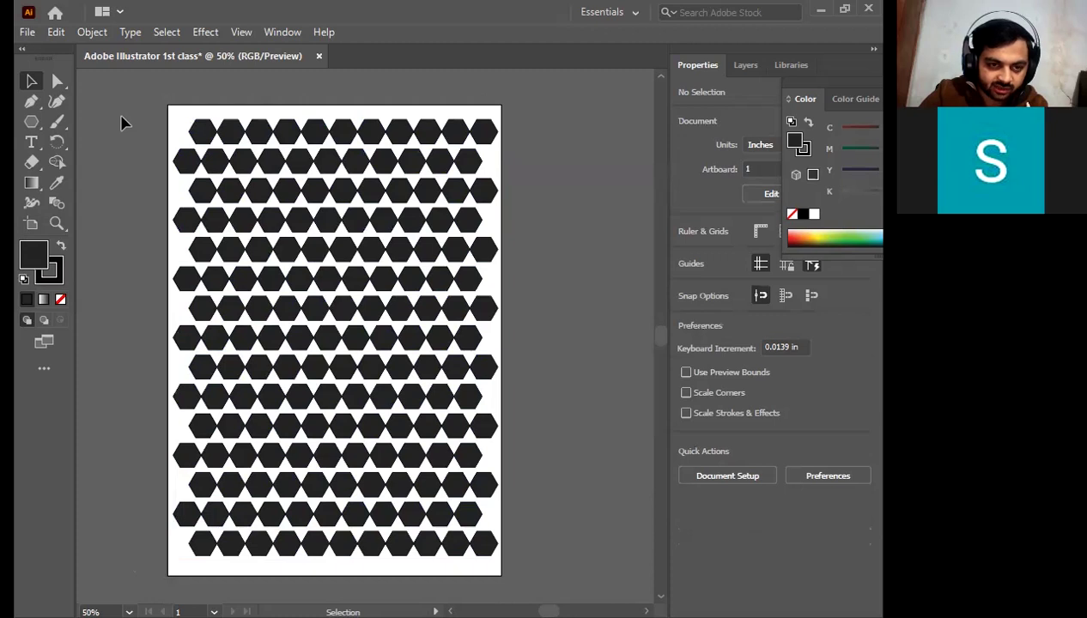
pyautogui.click(51, 272)
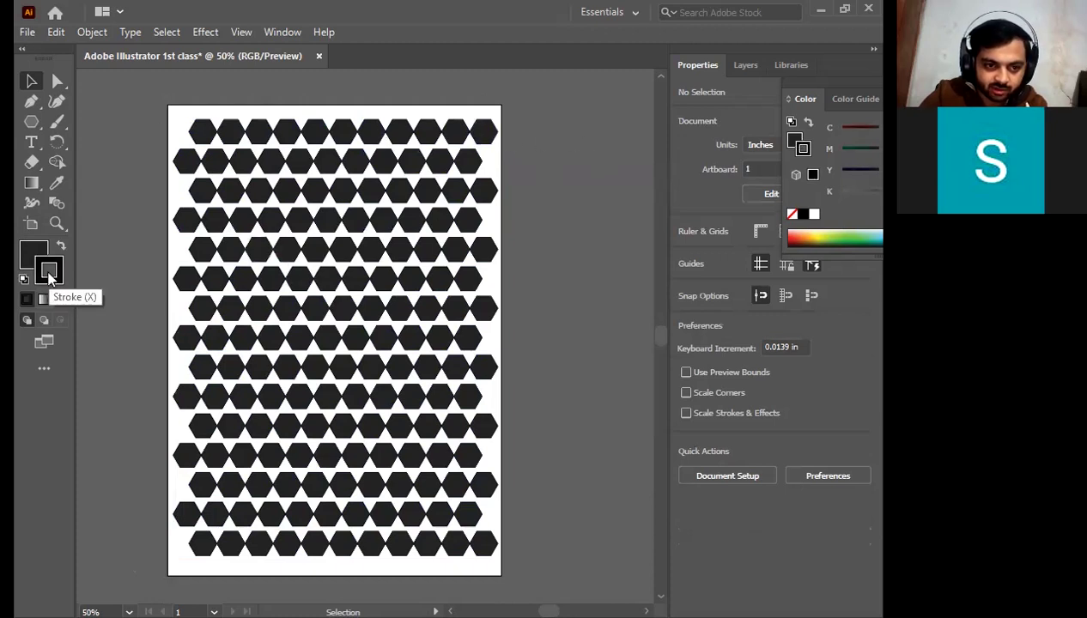
pyautogui.doubleClick(49, 273)
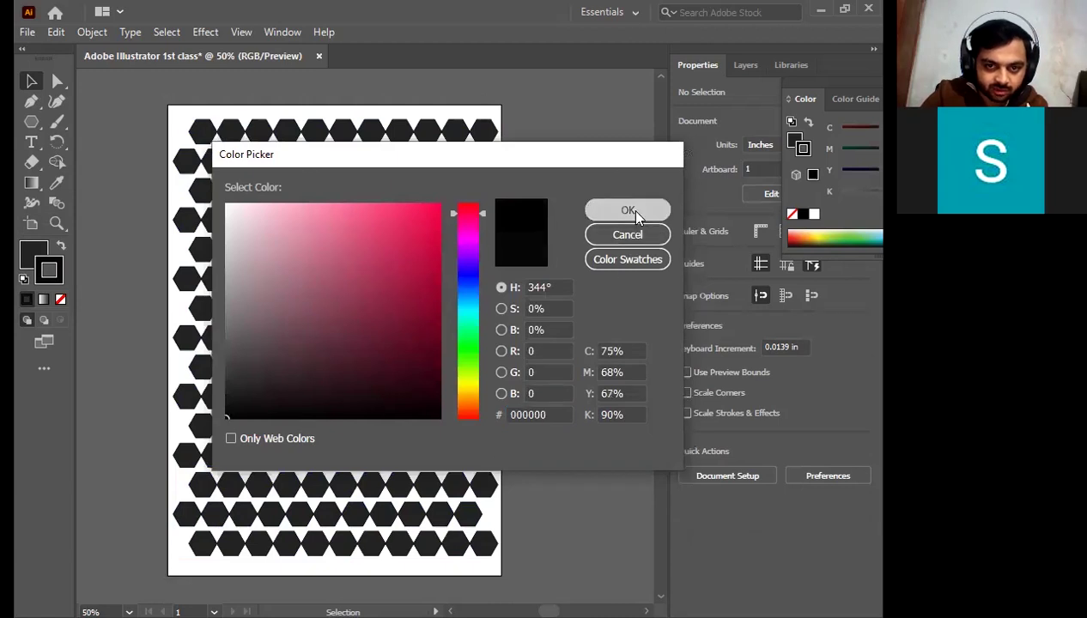
pyautogui.click(629, 209)
pyautogui.moveTo(146, 109); pyautogui.dragTo(481, 546)
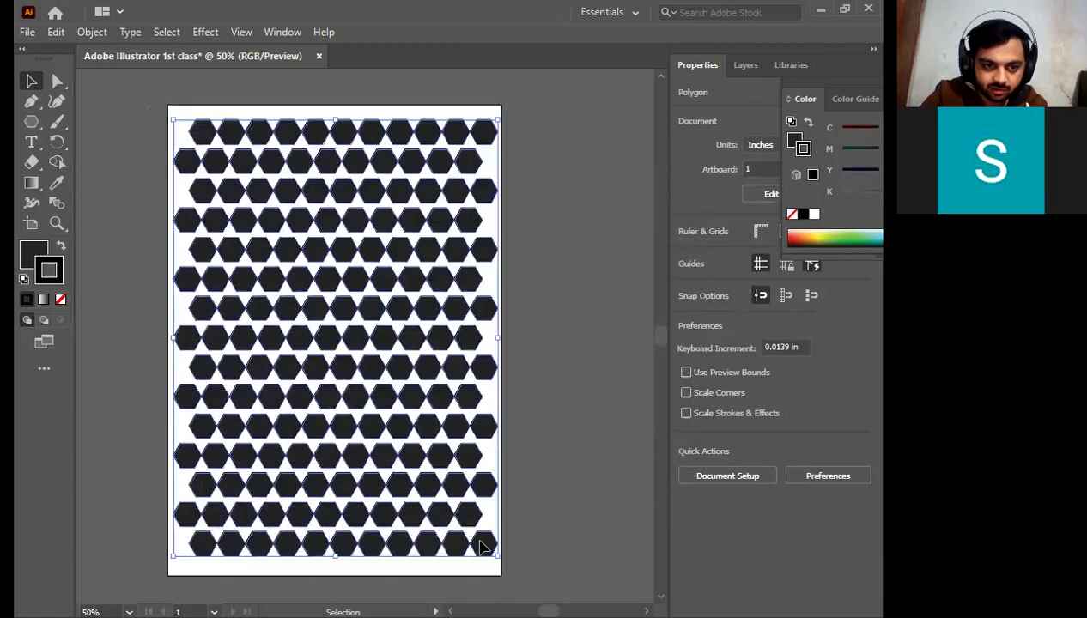
pyautogui.doubleClick(42, 268)
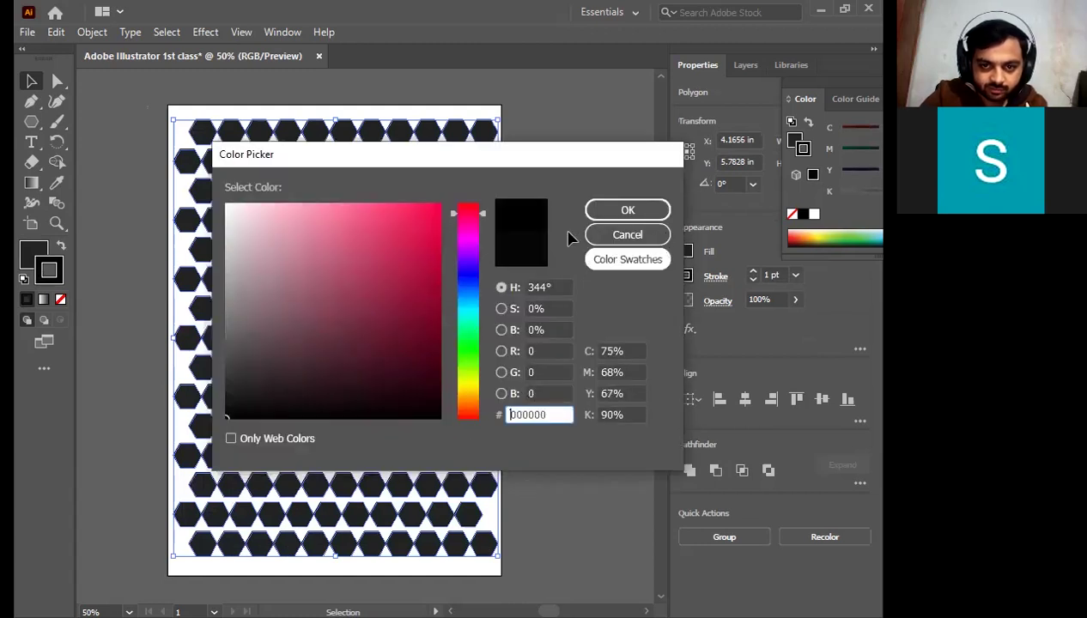
pyautogui.press('Escape')
pyautogui.hotkey('ctrl', 'shift', 'a')
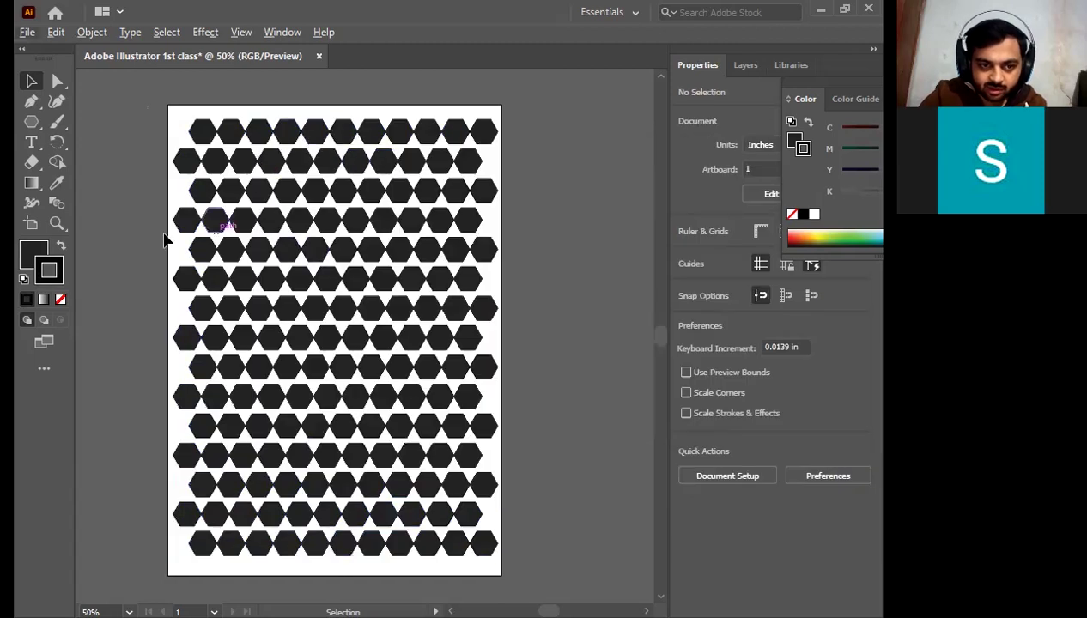
pyautogui.keyDown('alt'); pyautogui.scroll(4, 386, 254); pyautogui.keyUp('alt')
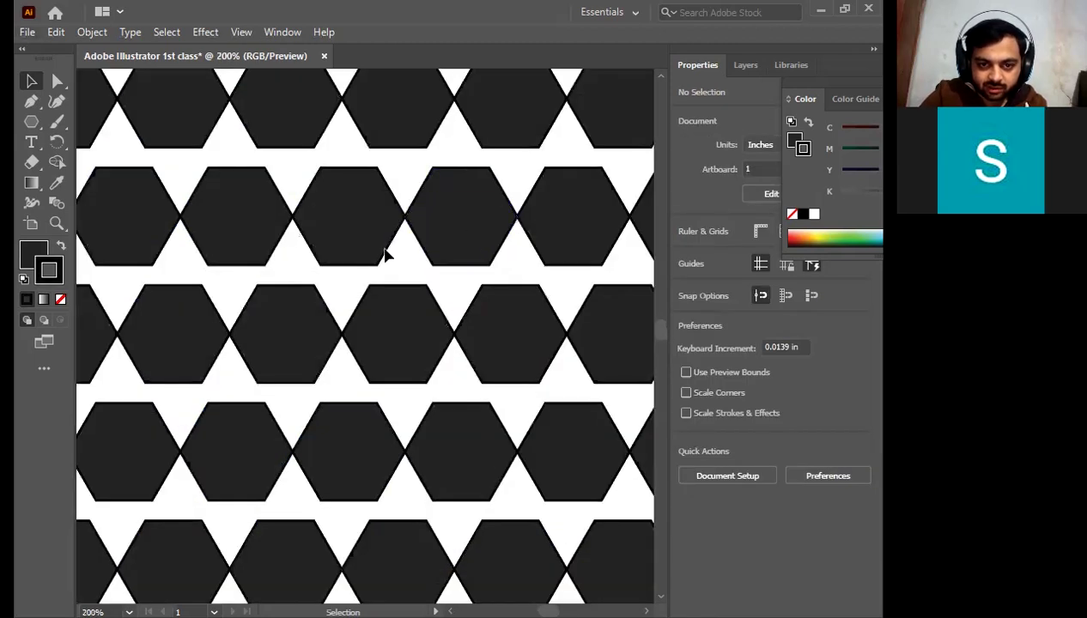
pyautogui.keyDown('alt'); pyautogui.scroll(-4, 361, 255); pyautogui.keyUp('alt')
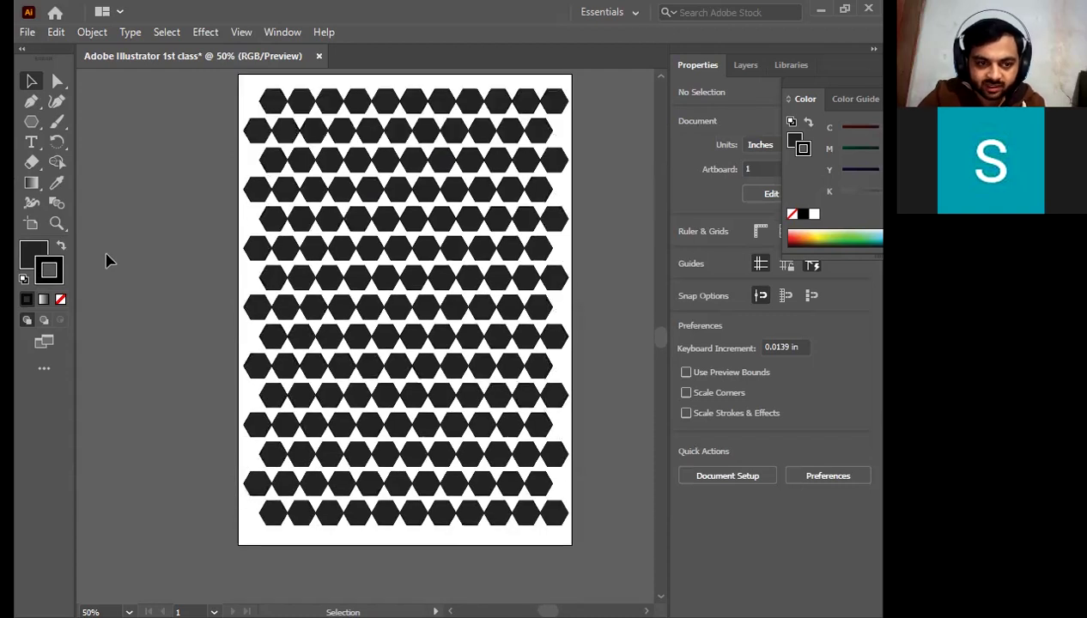
pyautogui.press('z')
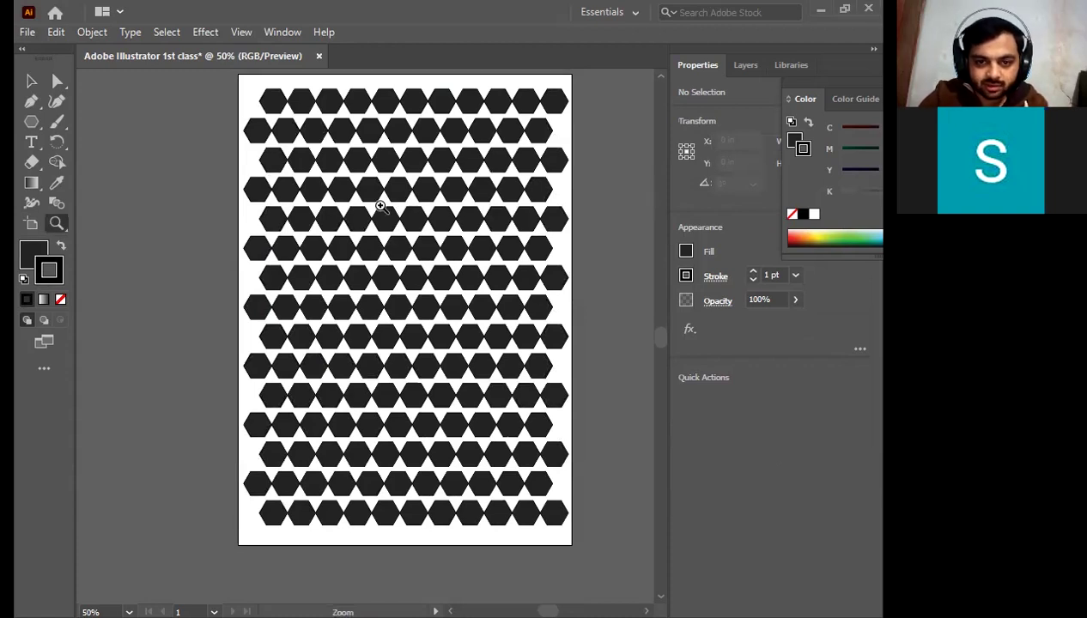
pyautogui.click(380, 206)
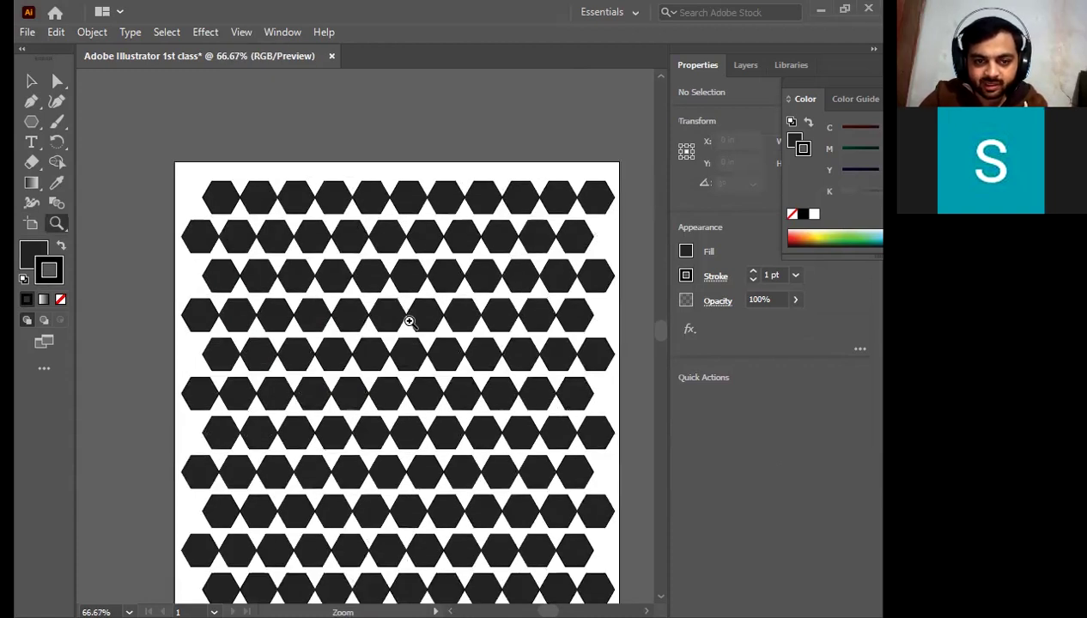
pyautogui.scroll(-2, 405, 255)
pyautogui.click(408, 235)
pyautogui.click(399, 356)
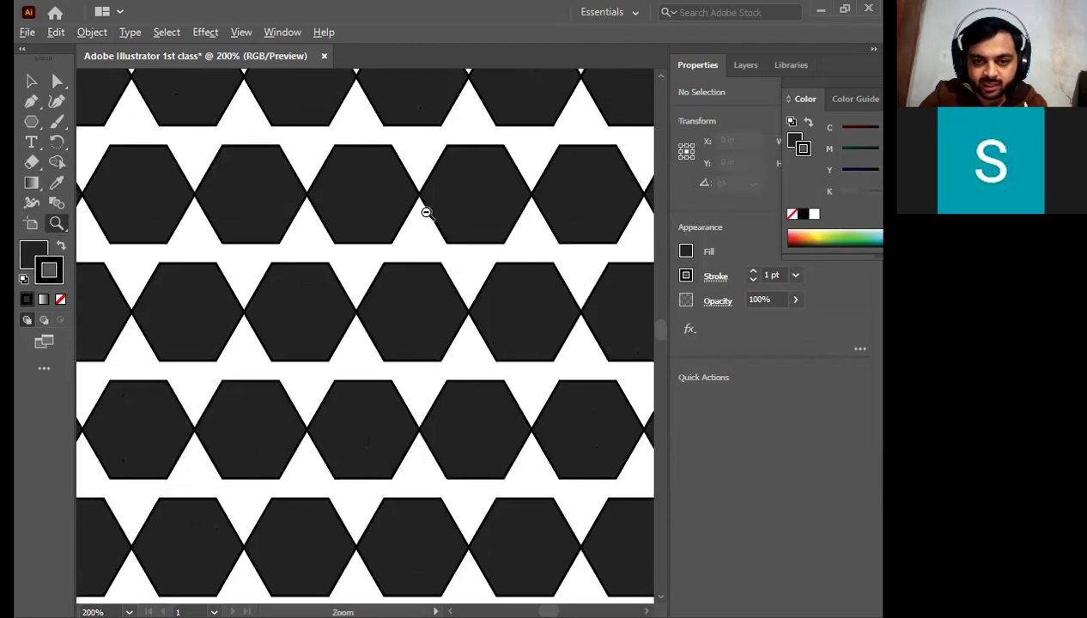
pyautogui.keyDown('alt'); pyautogui.click(401, 352); pyautogui.keyUp('alt')
pyautogui.keyDown('alt'); pyautogui.click(401, 352); pyautogui.keyUp('alt')
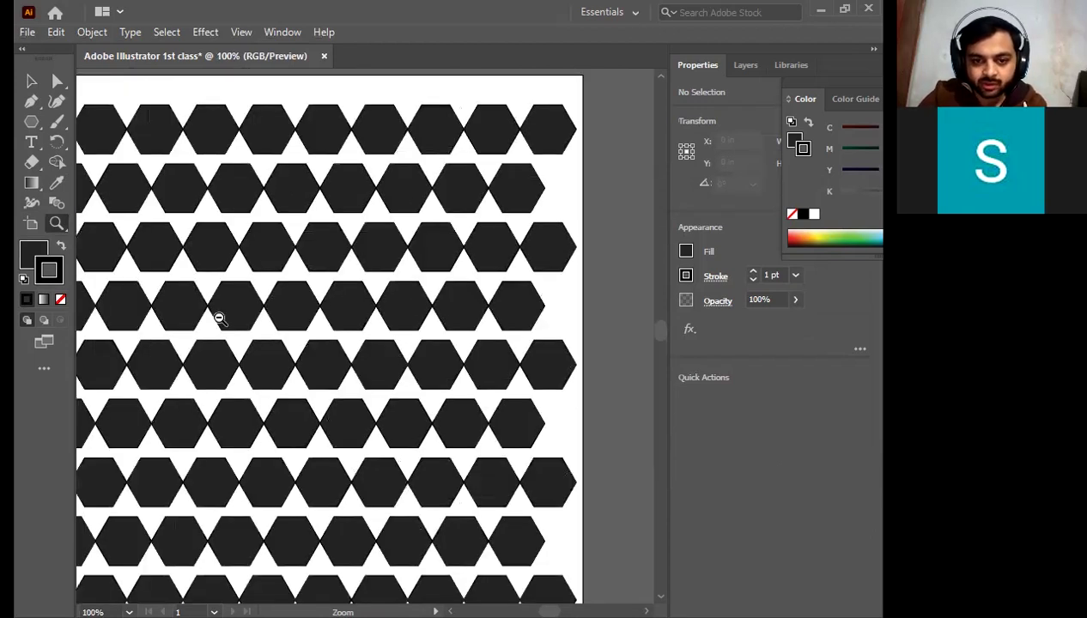
pyautogui.keyDown('alt'); pyautogui.click(463, 313); pyautogui.keyUp('alt')
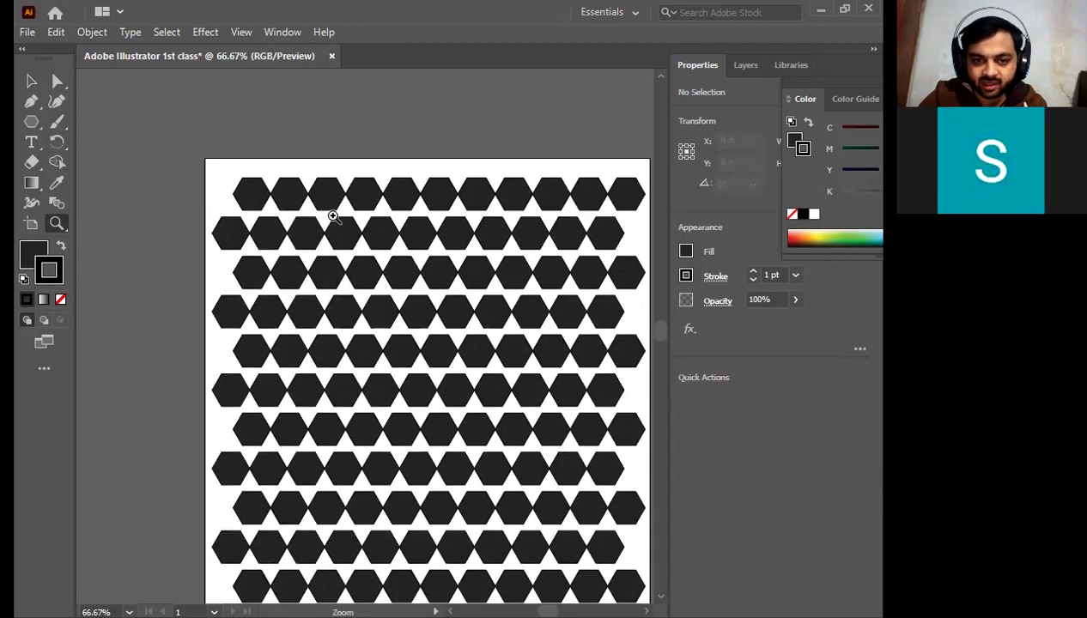
pyautogui.click(311, 268)
pyautogui.click(429, 391)
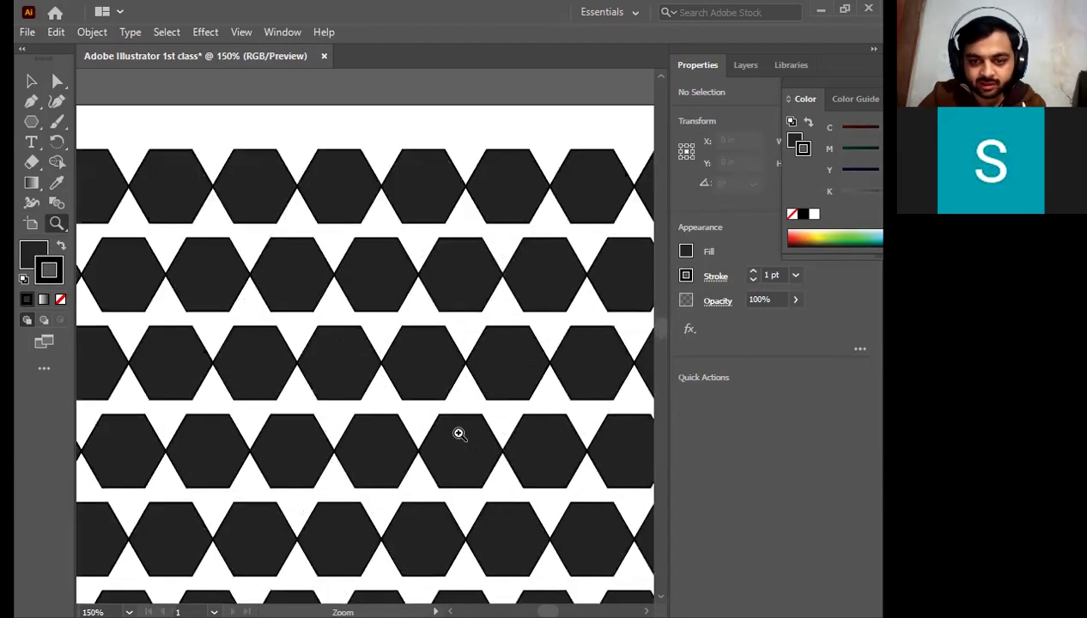
pyautogui.click(448, 429)
pyautogui.click(526, 440)
pyautogui.click(464, 355)
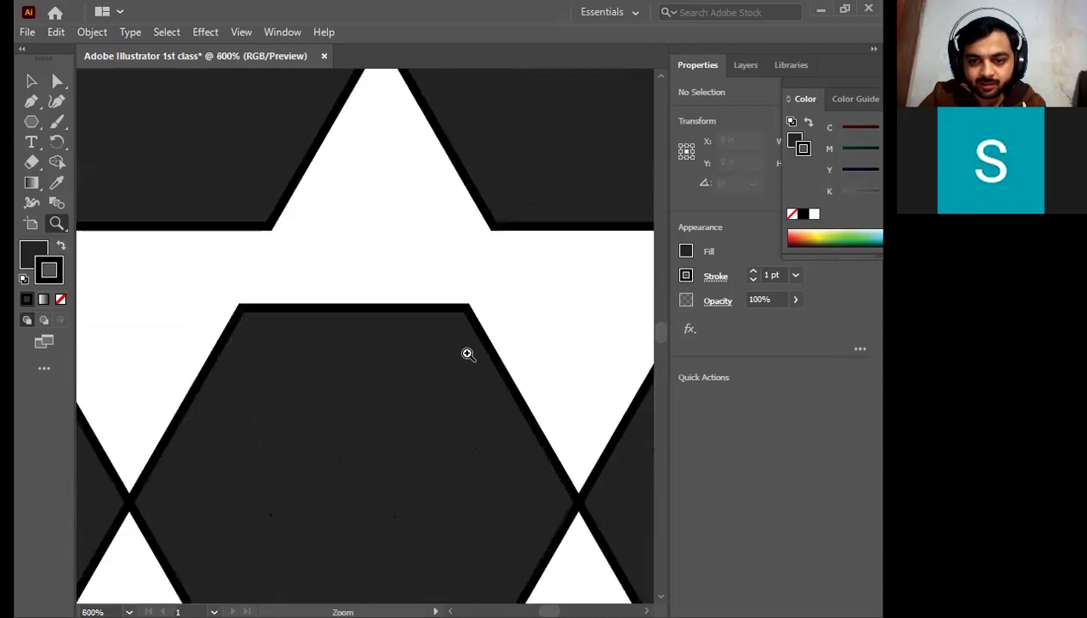
pyautogui.click(411, 301)
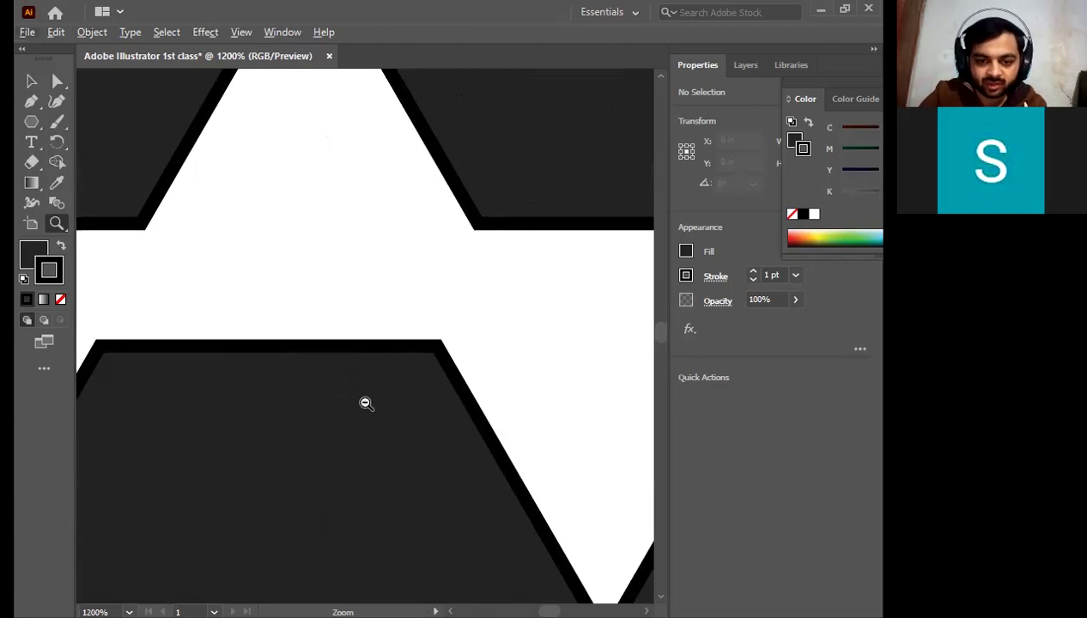
pyautogui.hotkey('ctrl', '1')
pyautogui.keyDown('alt'); pyautogui.click(360, 397); pyautogui.keyUp('alt')
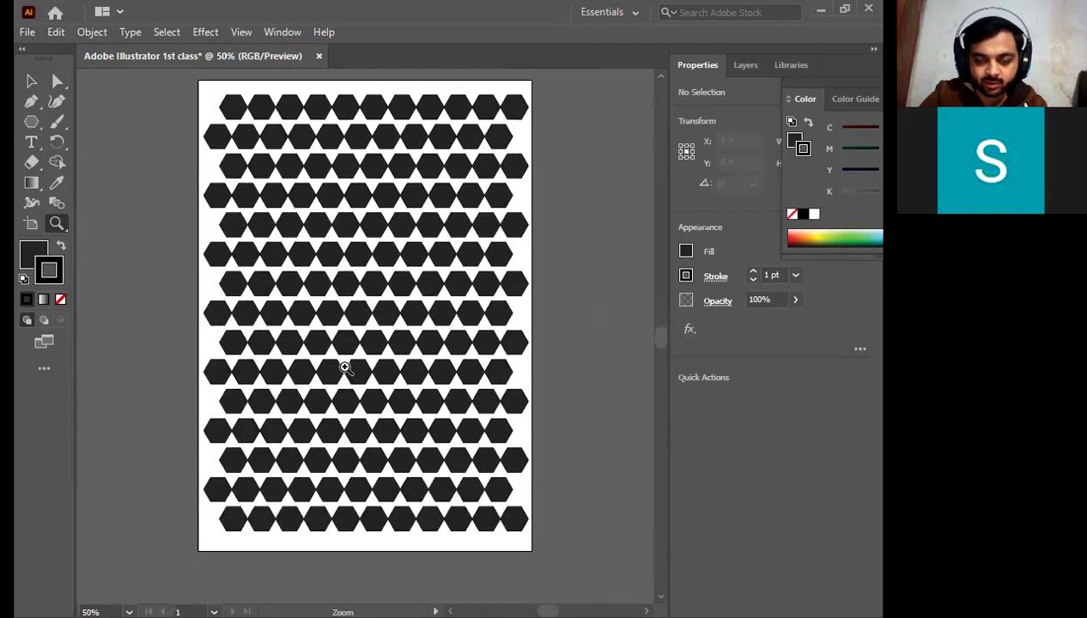
pyautogui.scroll(1, 344, 366)
# Select alternate hexagons in the top row.
pyautogui.click(32, 83)
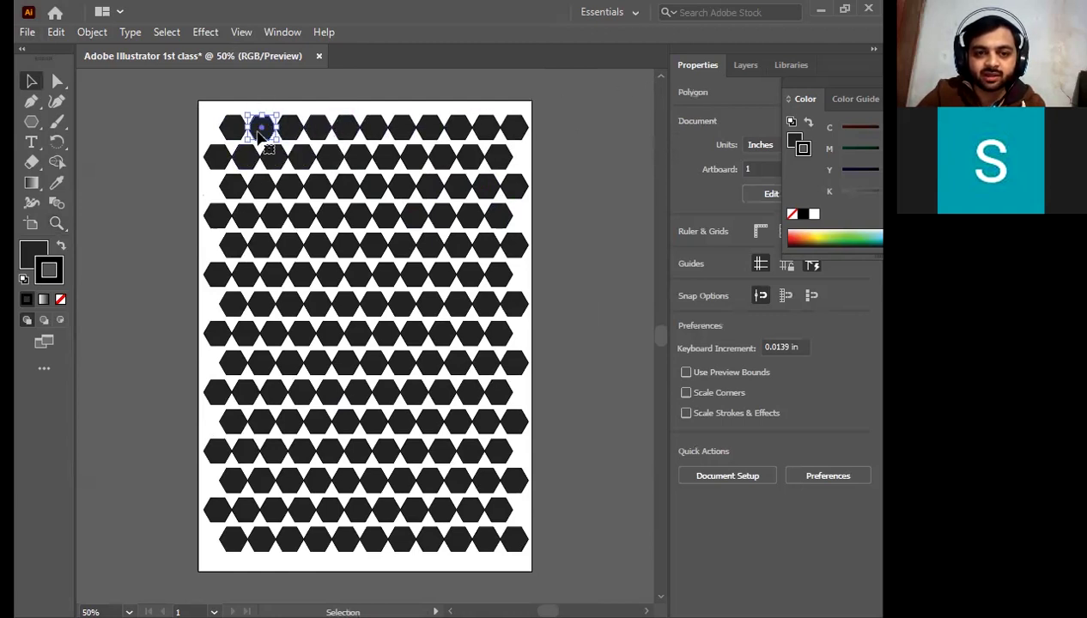
pyautogui.click(259, 134)
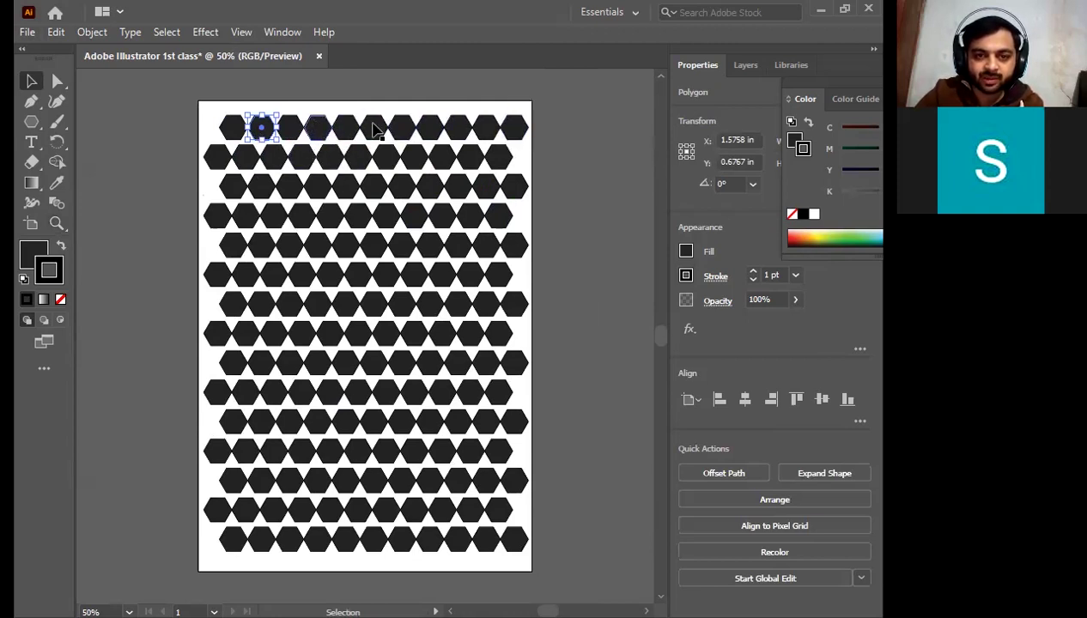
pyautogui.keyDown('shift'); pyautogui.click(429, 129); pyautogui.keyUp('shift')
pyautogui.keyDown('shift'); pyautogui.click(485, 127); pyautogui.keyUp('shift')
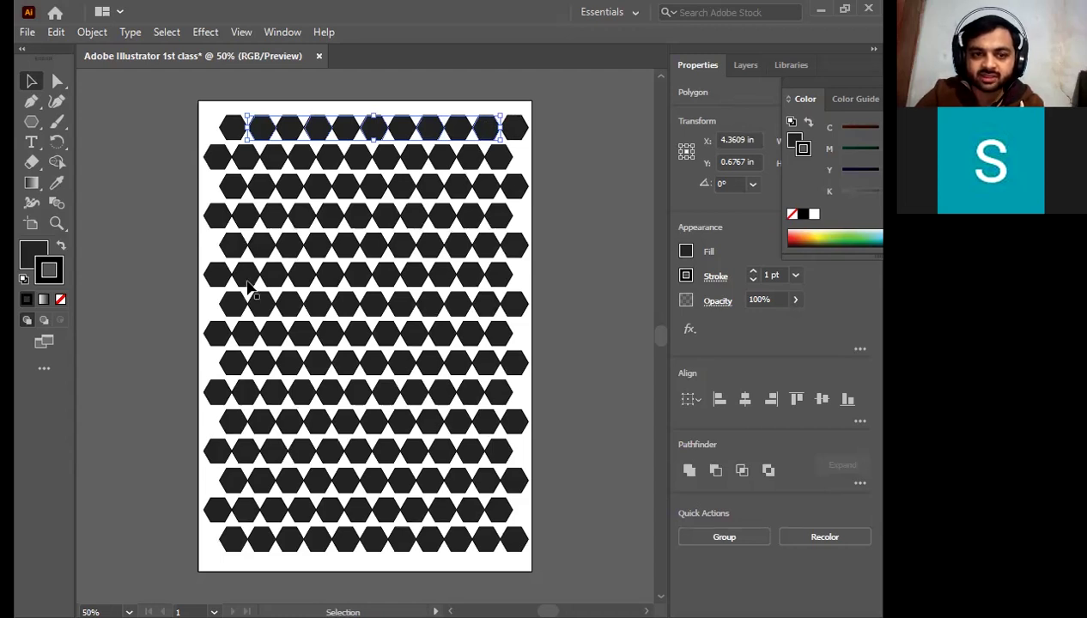
# Fill the selected hexagons with bright magenta from the Color Picker.
pyautogui.click(28, 257)
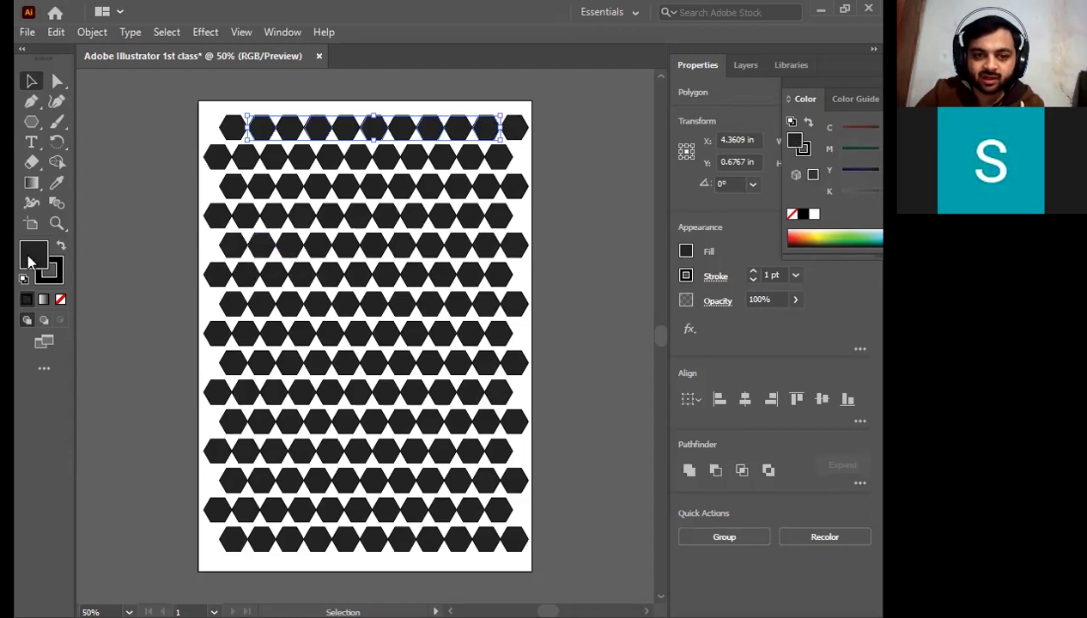
pyautogui.doubleClick(28, 252)
pyautogui.moveTo(468, 291)
pyautogui.mouseDown()
pyautogui.moveTo(476, 213)
pyautogui.moveTo(476, 225)
pyautogui.mouseUp()
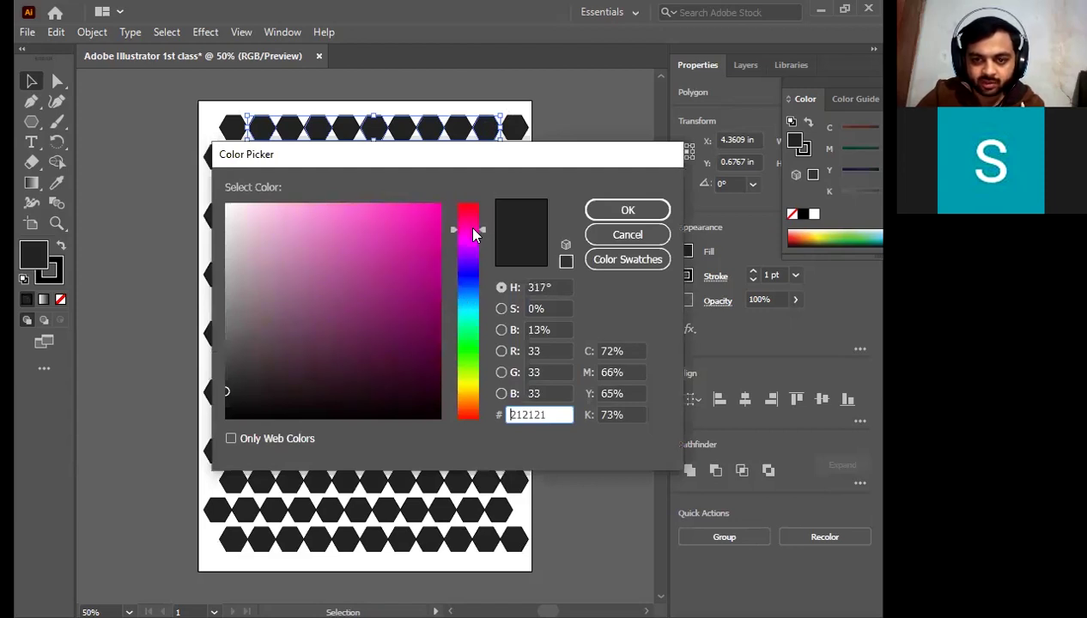
pyautogui.moveTo(394, 236)
pyautogui.mouseDown()
pyautogui.moveTo(455, 223)
pyautogui.moveTo(421, 269)
pyautogui.moveTo(426, 260)
pyautogui.mouseUp()
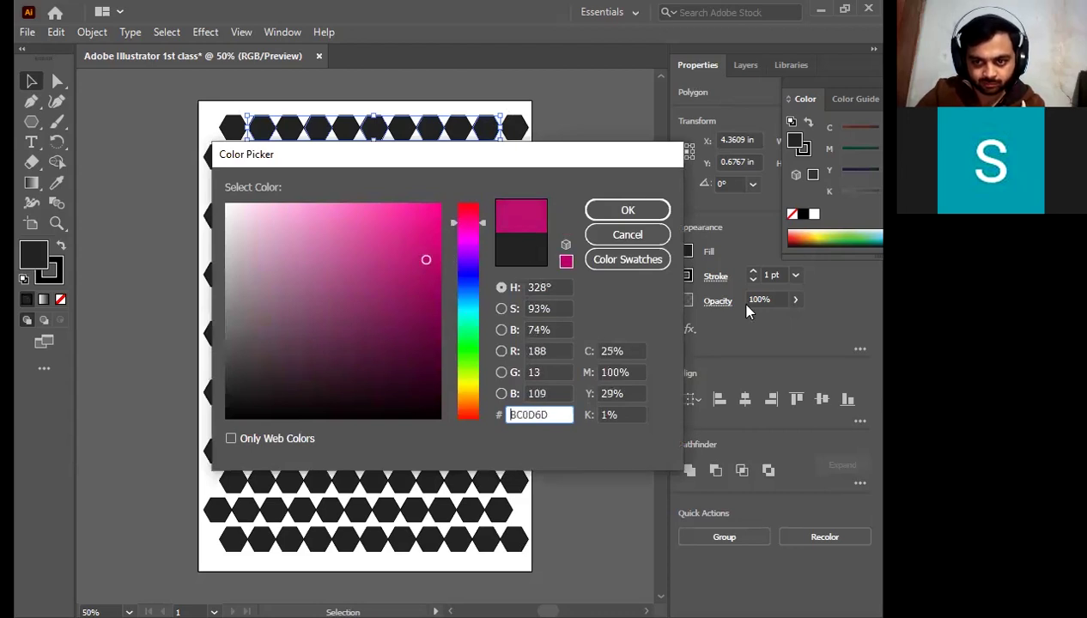
pyautogui.click(602, 211)
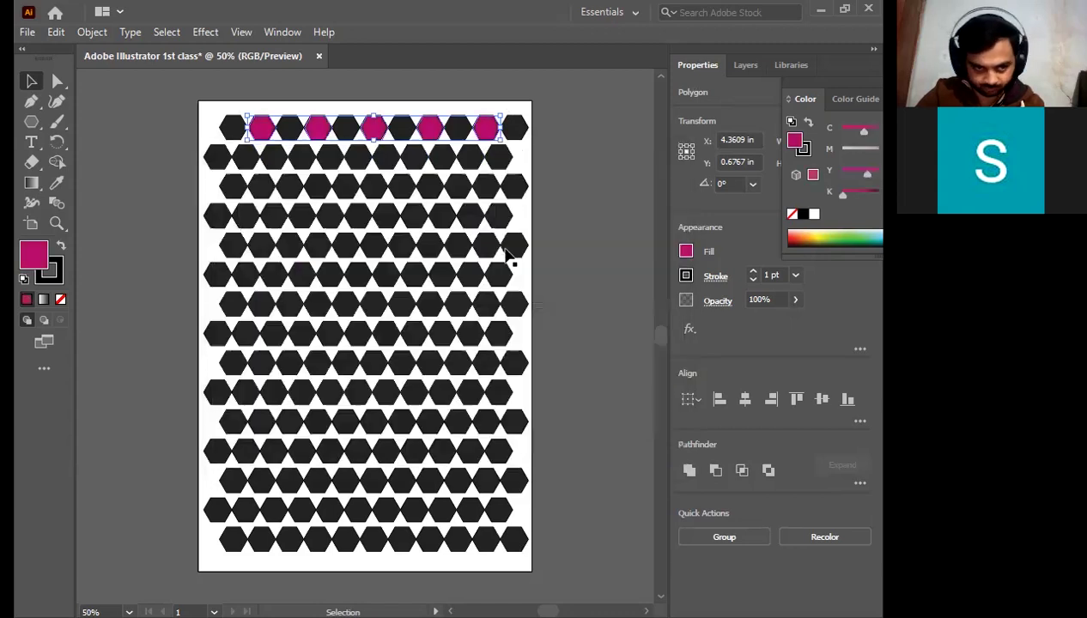
pyautogui.doubleClick(30, 256)
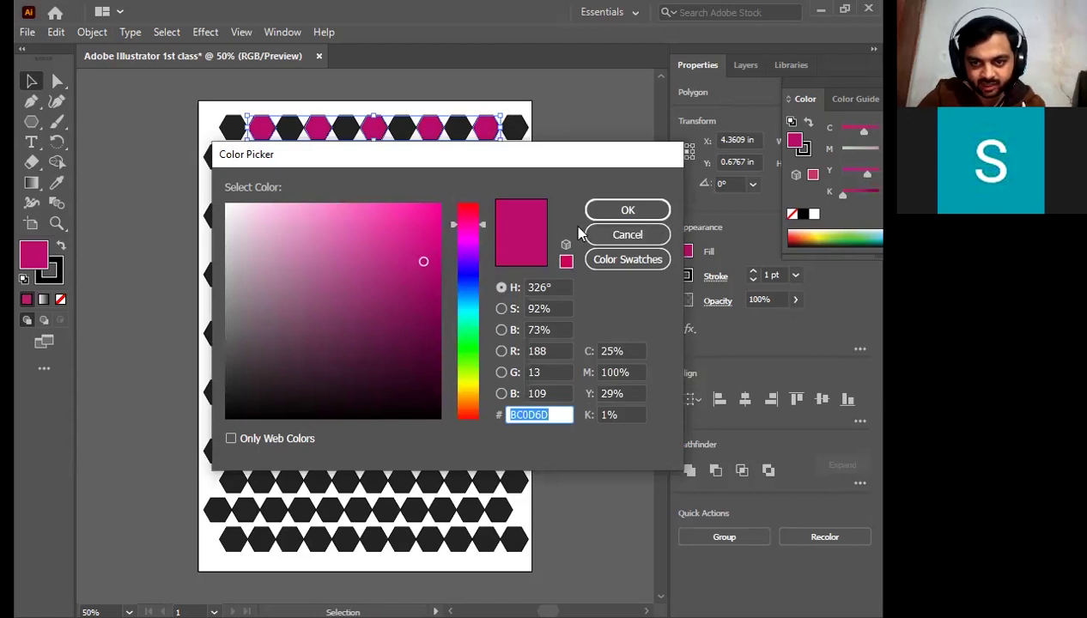
pyautogui.click(648, 211)
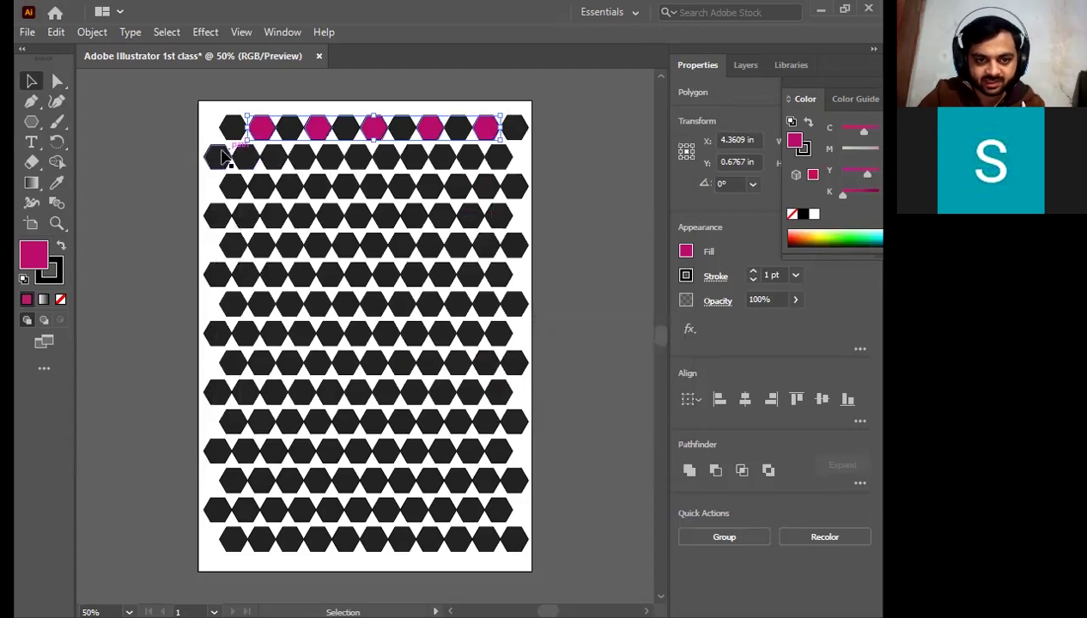
# Select the alternate hexagons in the second row.
pyautogui.moveTo(217, 158); pyautogui.dragTo(273, 163)
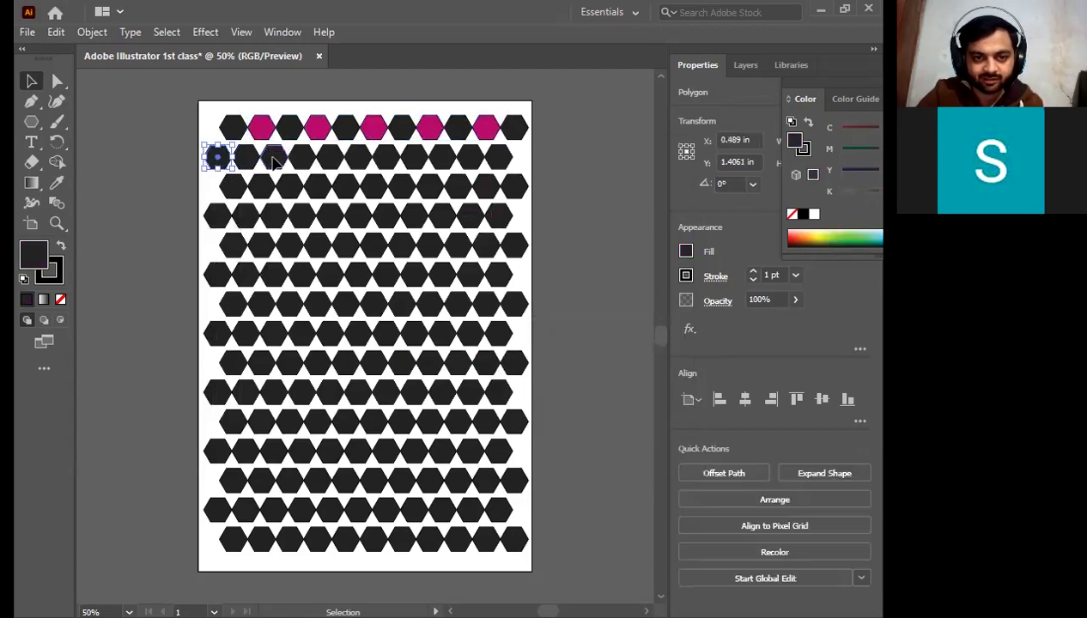
pyautogui.keyDown('shift'); pyautogui.click(272, 163); pyautogui.keyUp('shift')
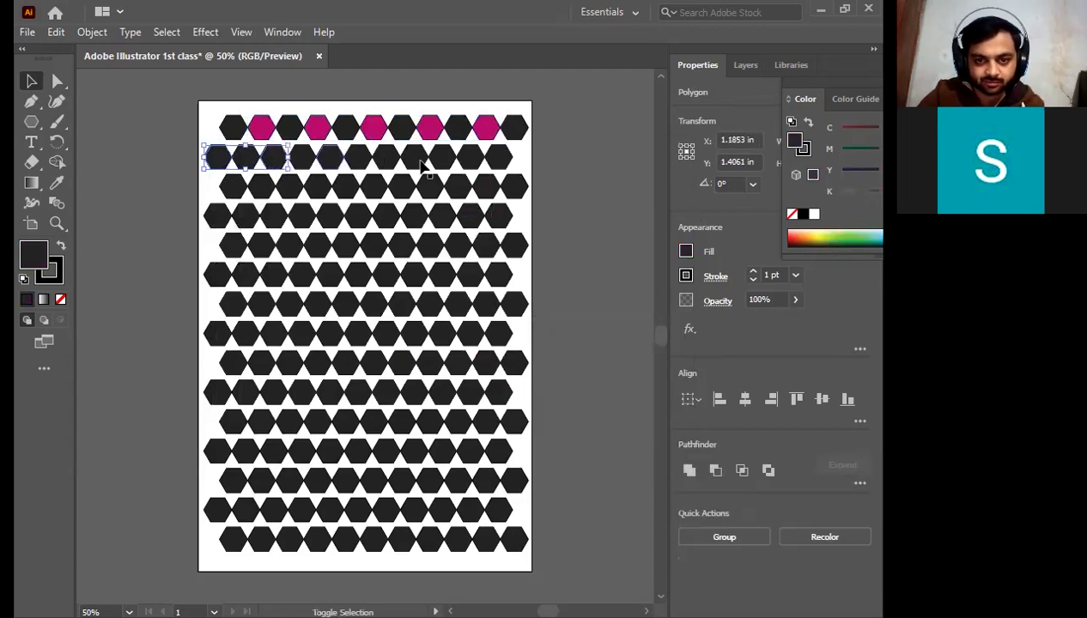
pyautogui.moveTo(445, 160); pyautogui.dragTo(502, 163)
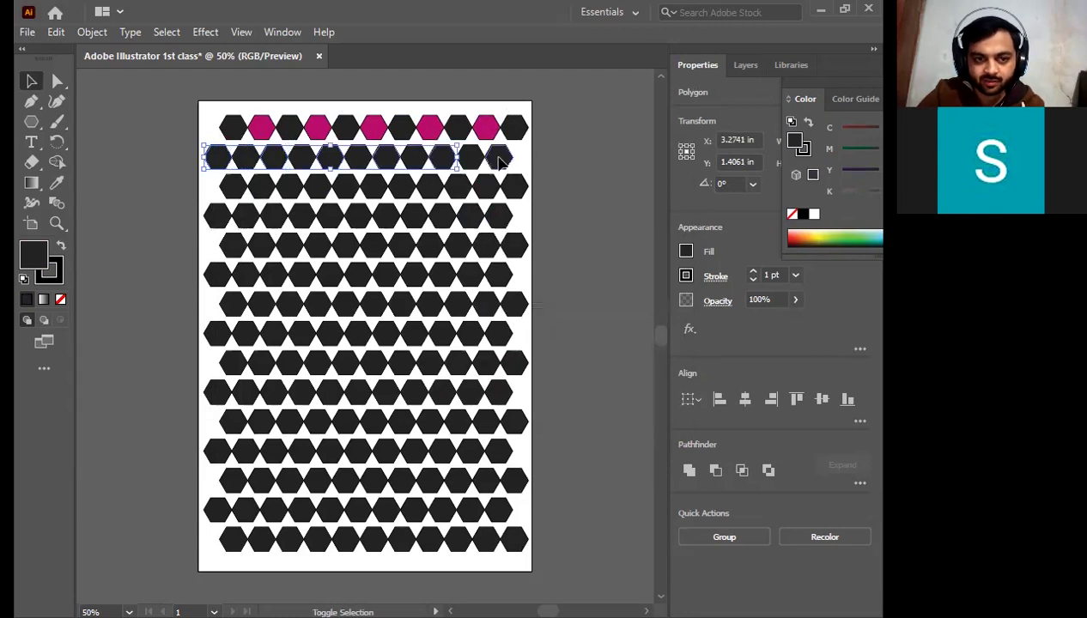
# Fill them bright red (FF0037), then deselect and marquee-select the black rows below.
pyautogui.doubleClick(34, 257)
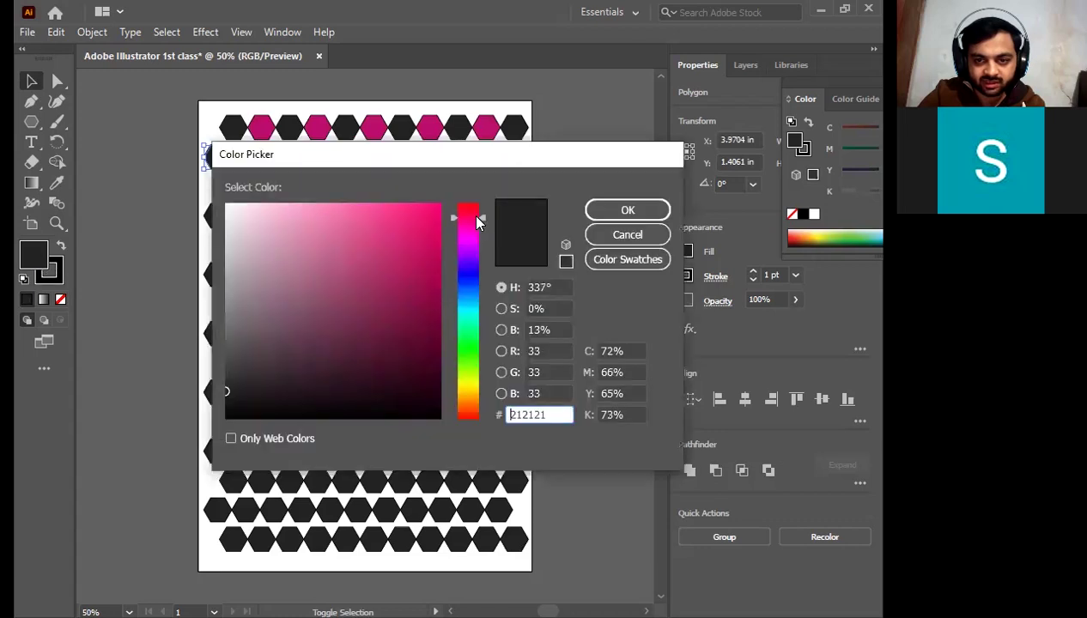
pyautogui.moveTo(424, 214)
pyautogui.mouseDown()
pyautogui.moveTo(461, 194)
pyautogui.moveTo(484, 210)
pyautogui.mouseUp()
pyautogui.click(480, 221)
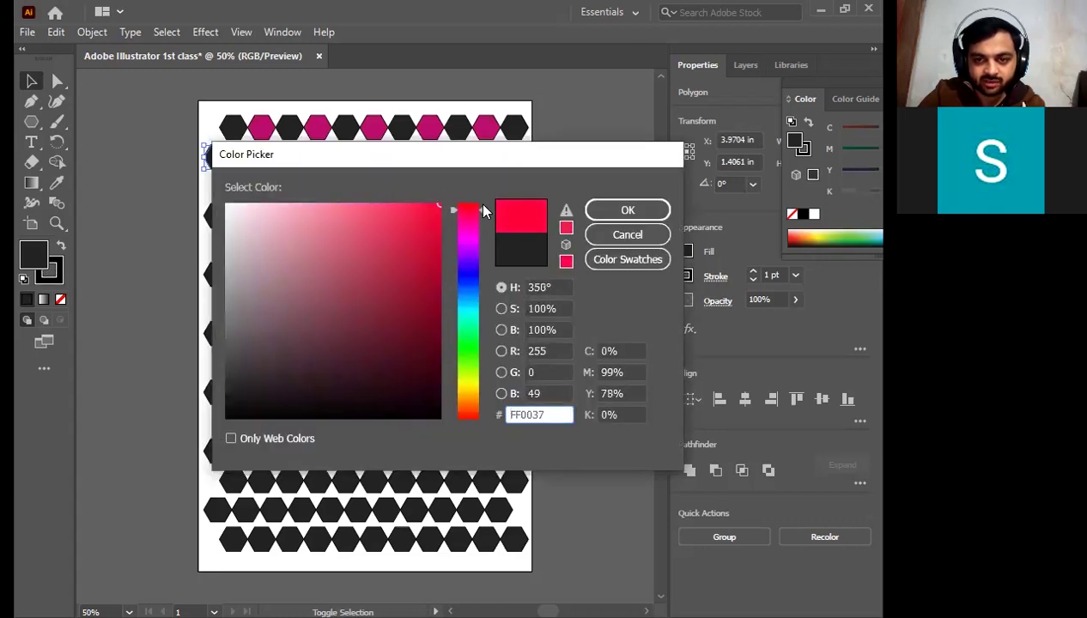
pyautogui.click(625, 209)
pyautogui.click(577, 204)
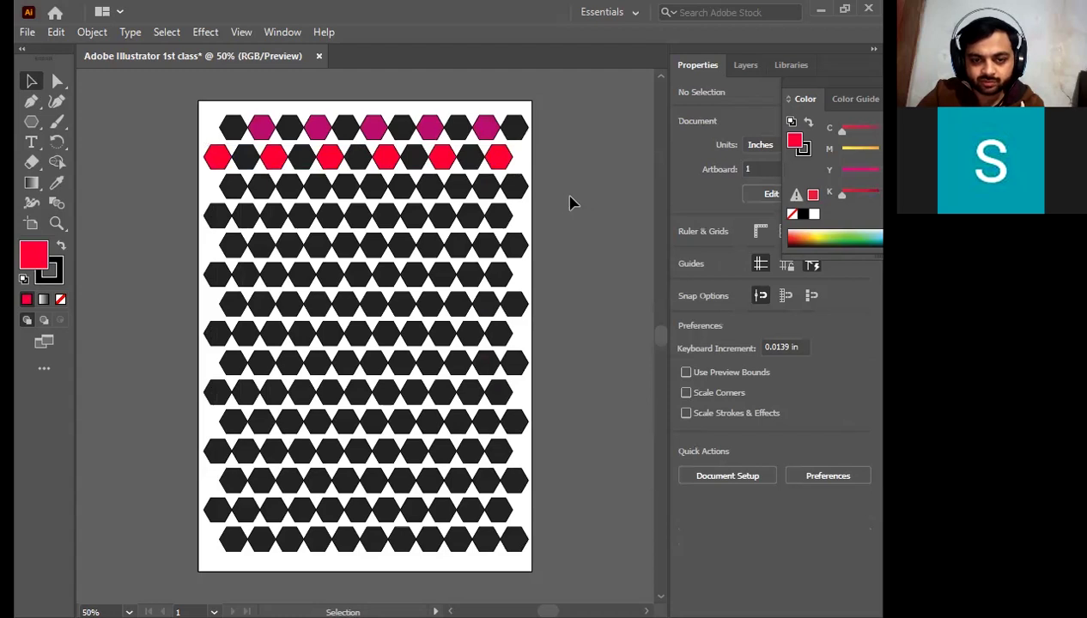
pyautogui.moveTo(163, 181)
pyautogui.mouseDown()
pyautogui.moveTo(648, 403)
pyautogui.moveTo(460, 439)
pyautogui.mouseUp()
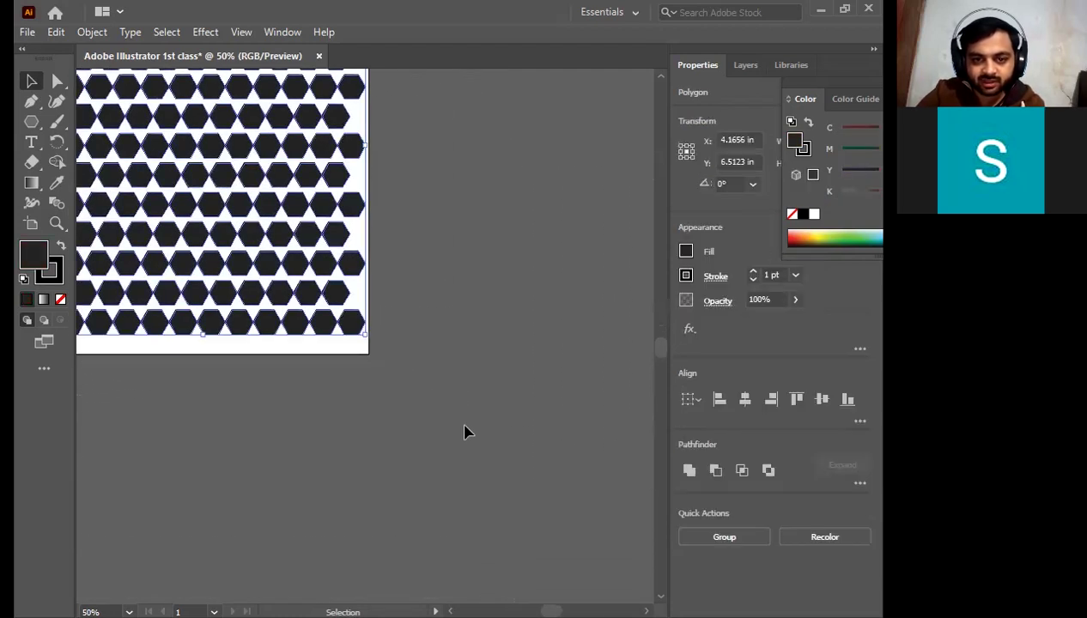
# Delete the selected black hexagon rows.
pyautogui.press('a')
pyautogui.scroll(3, 424, 418)
pyautogui.press('v')
pyautogui.hscroll(-2, 427, 415)
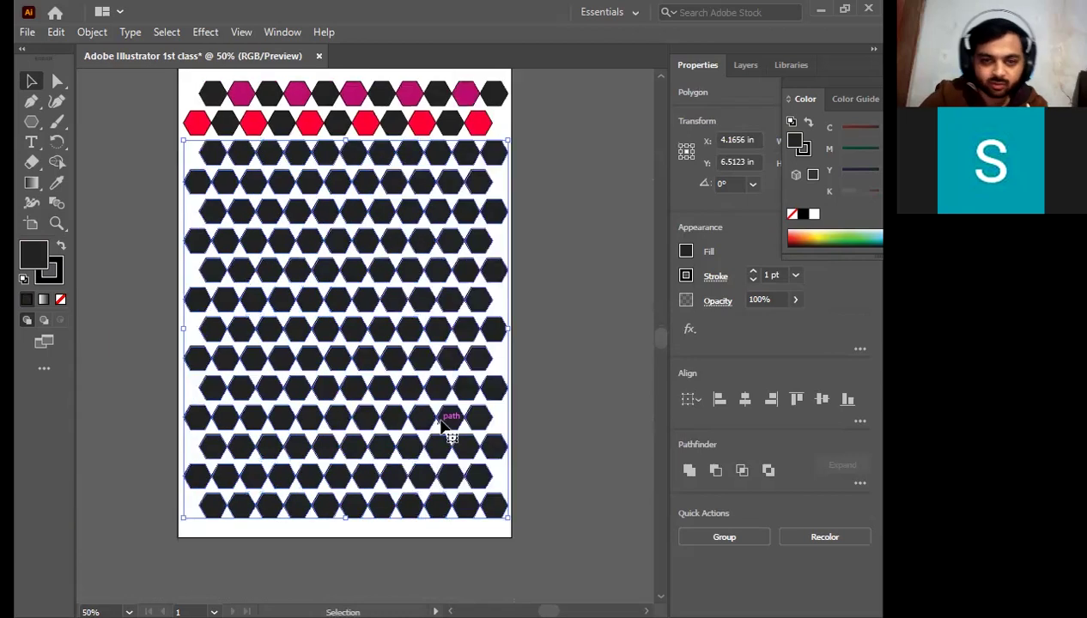
pyautogui.press('Delete')
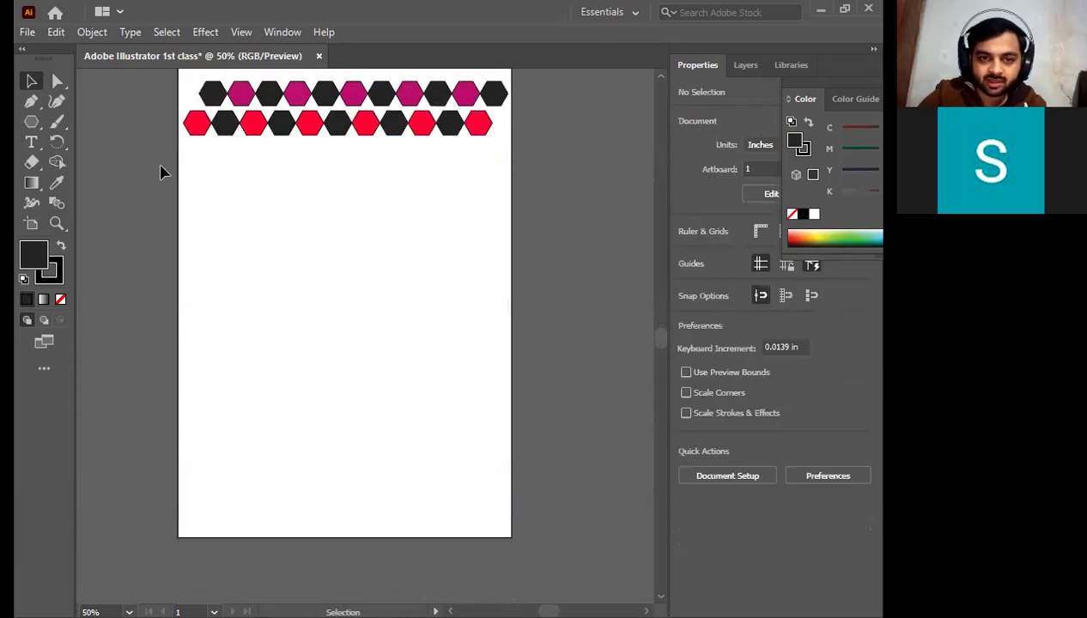
pyautogui.scroll(1, 159, 173)
# Copy the magenta and red row pair downward repeatedly to tile the artboard, then deselect.
pyautogui.moveTo(515, 210); pyautogui.dragTo(177, 106)
pyautogui.moveTo(350, 145); pyautogui.dragTo(356, 205)
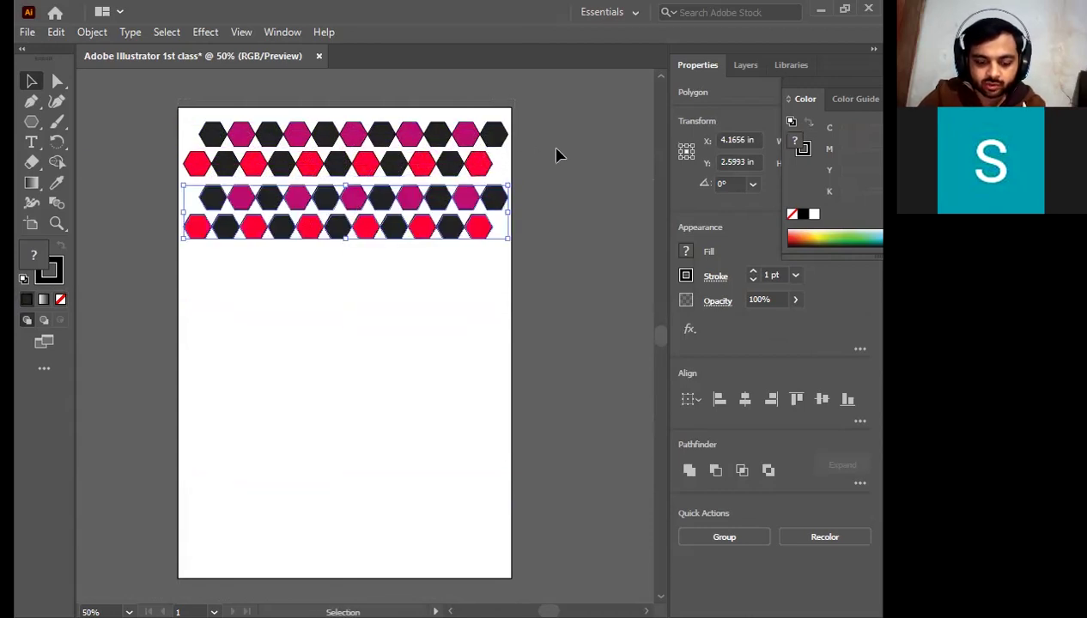
pyautogui.press('a')
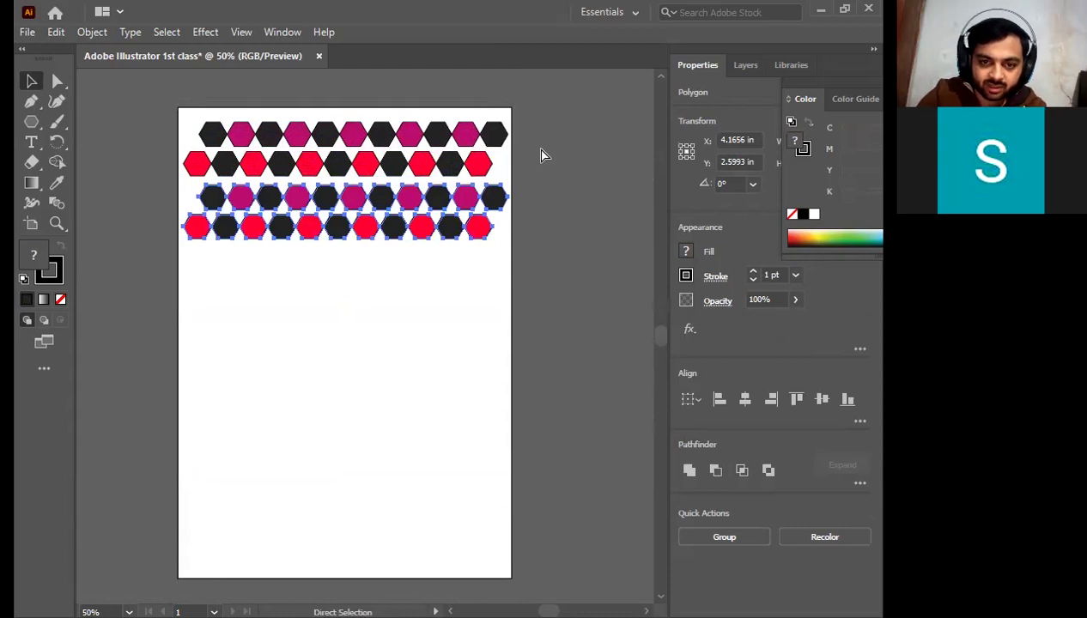
pyautogui.hotkey('ctrl', 'd')
pyautogui.hotkey('ctrl', 'd')
pyautogui.hotkey('ctrl', 'd')
pyautogui.press('v')
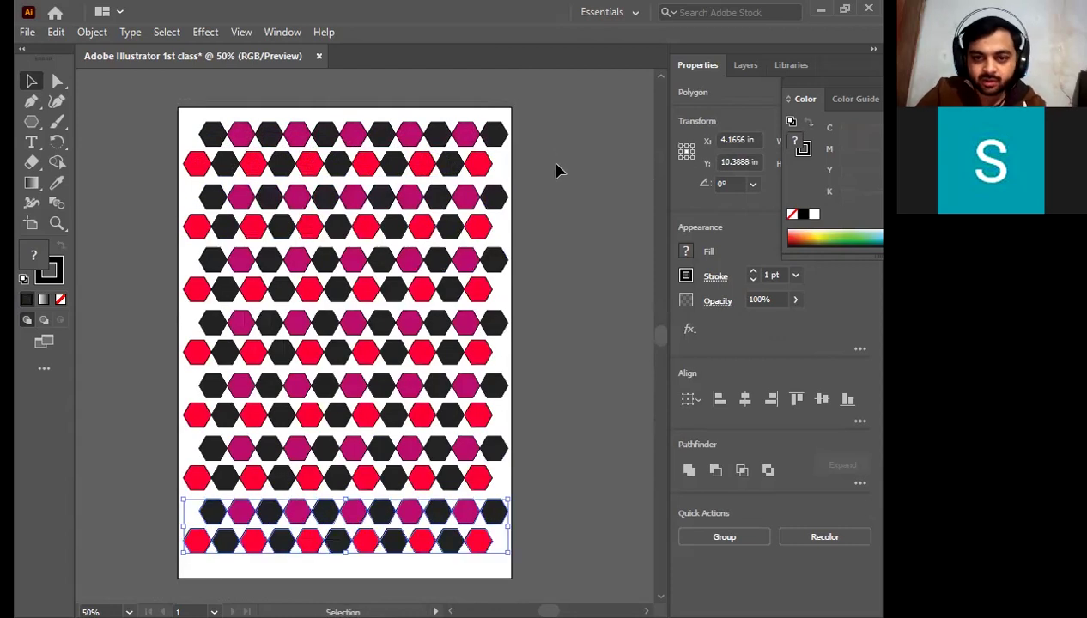
pyautogui.scroll(-2, 556, 191)
pyautogui.click(558, 214)
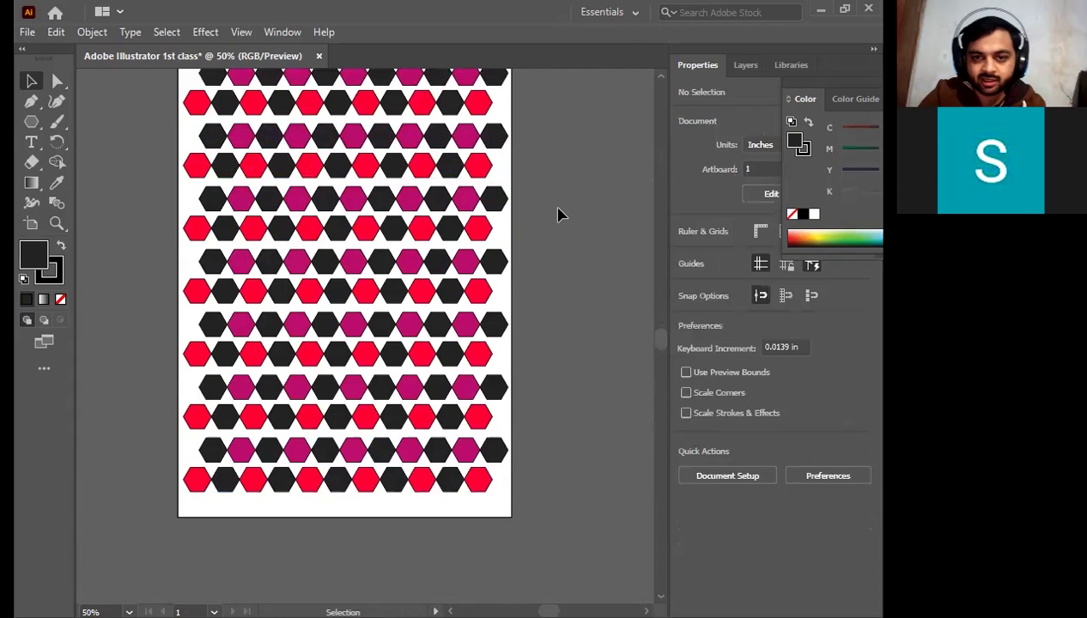
pyautogui.scroll(1, 558, 214)
pyautogui.scroll(1, 558, 214)
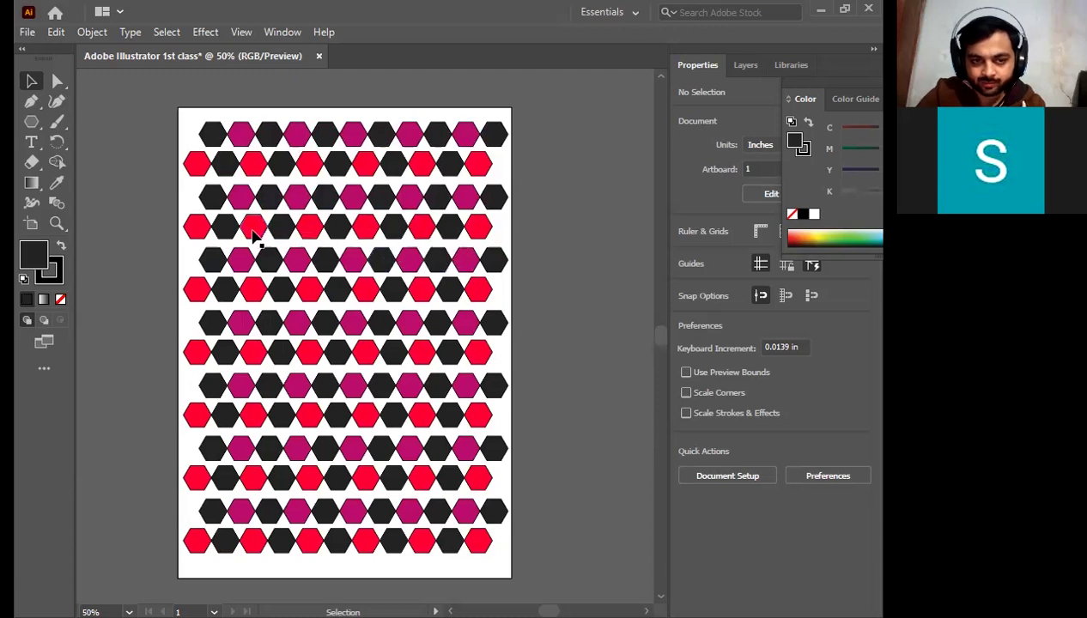
pyautogui.scroll(4, 274, 171)
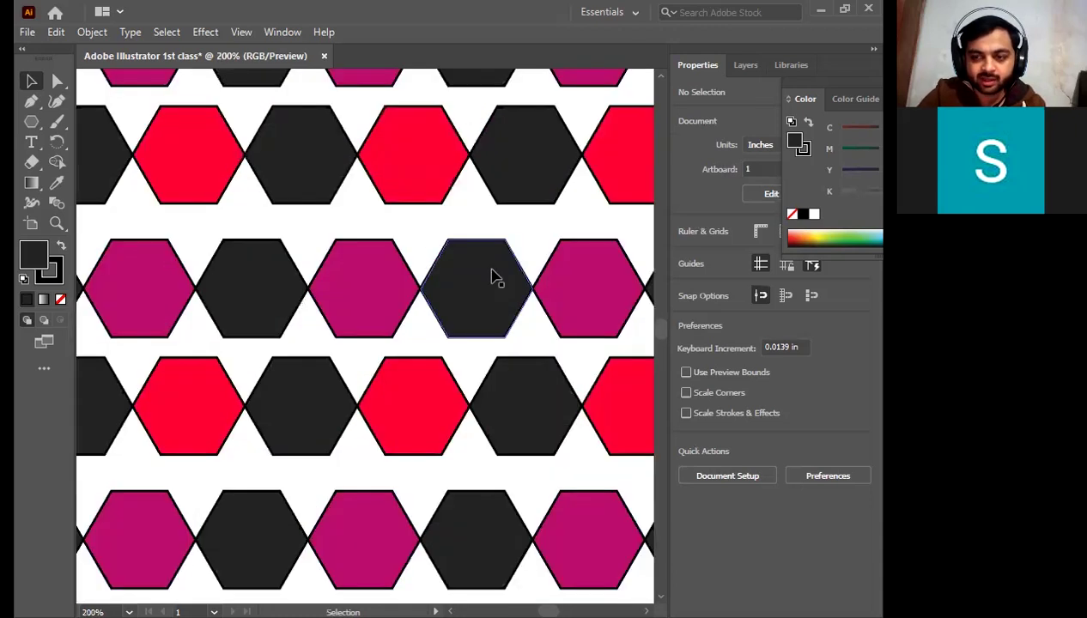
pyautogui.scroll(4, 458, 273)
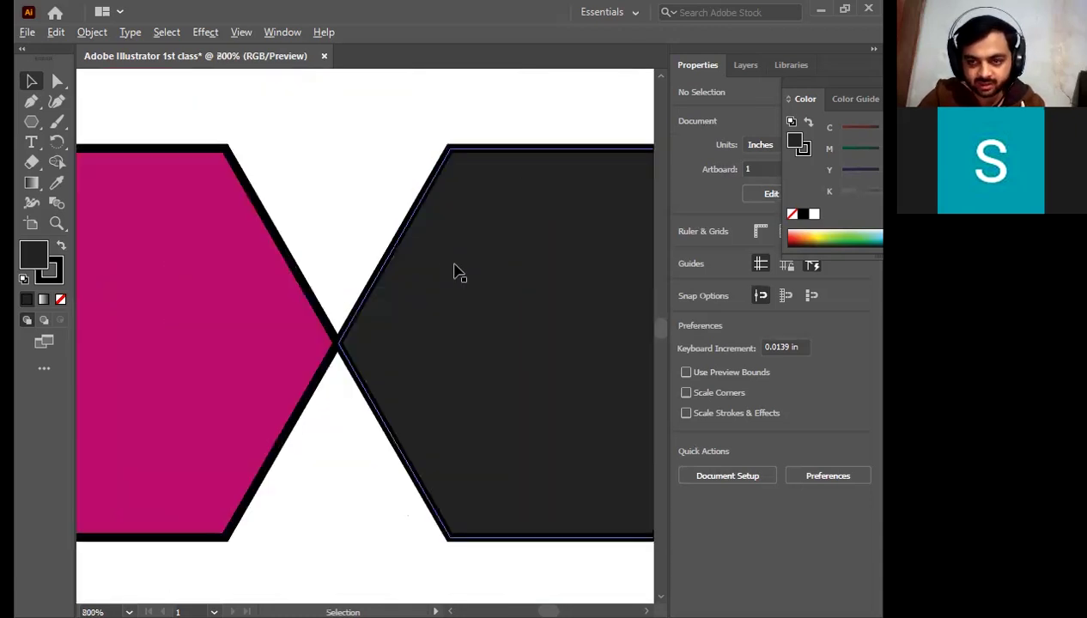
pyautogui.scroll(-8, 455, 272)
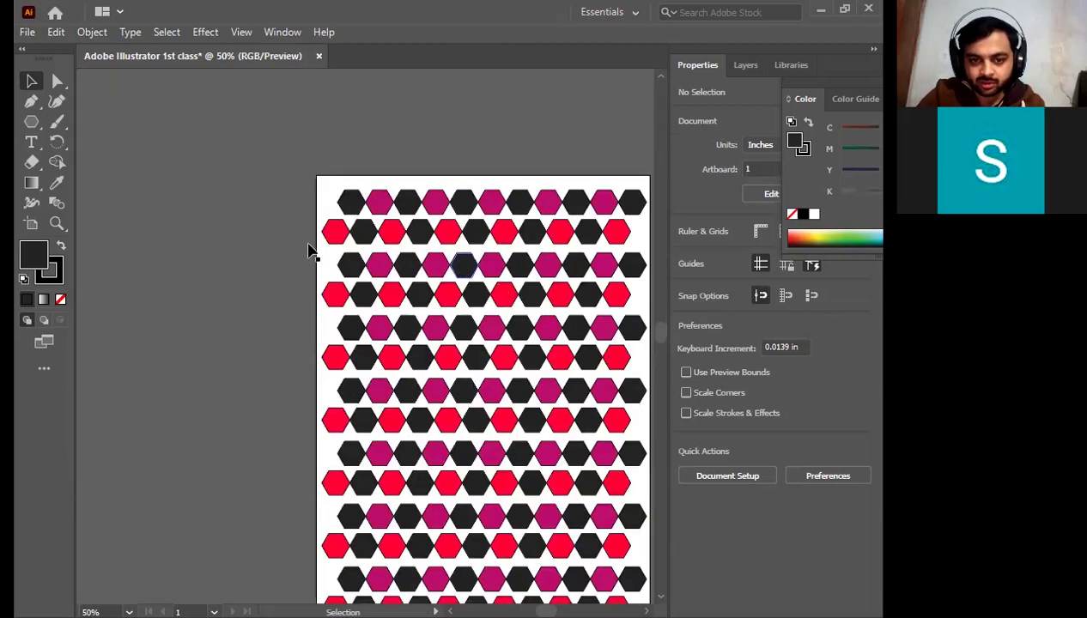
pyautogui.scroll(-2, 412, 309)
pyautogui.hscroll(2, 412, 309)
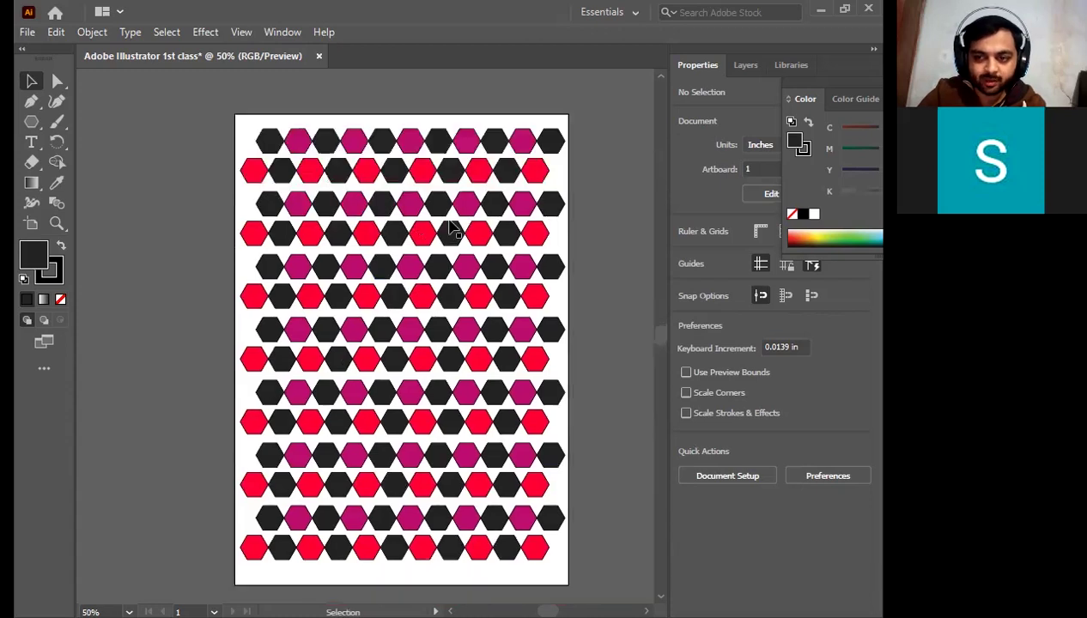